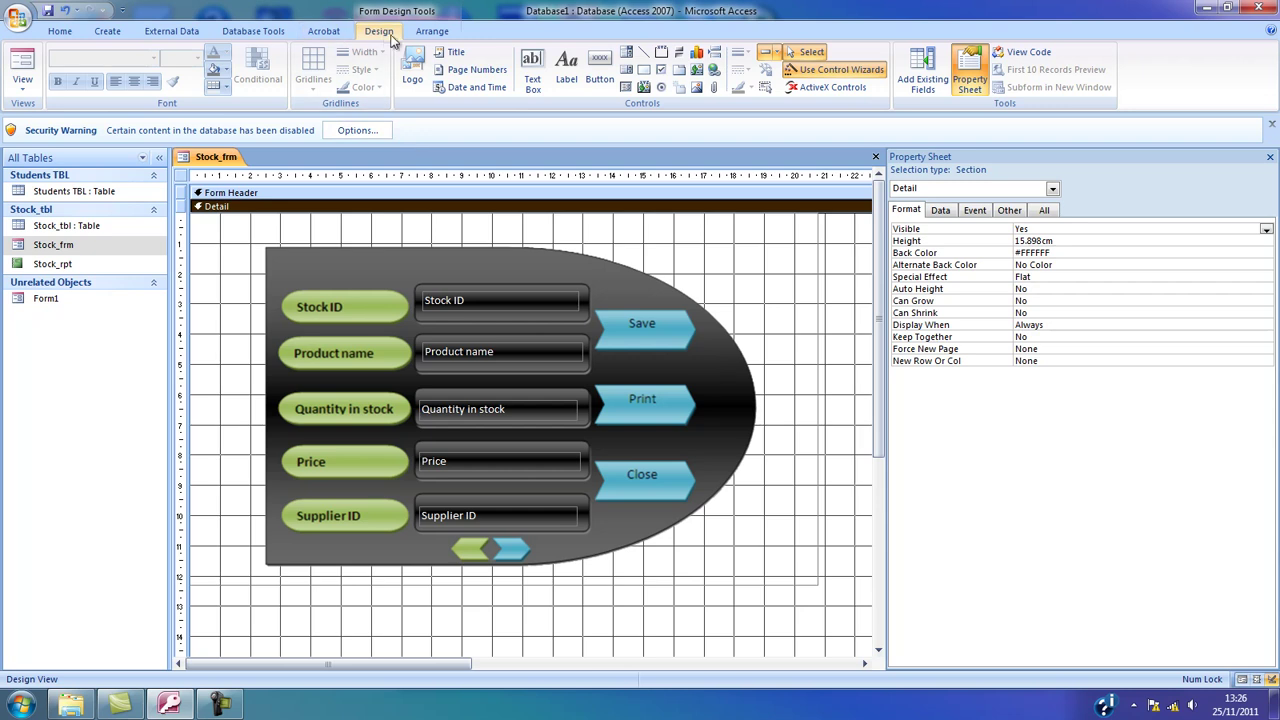
Step: Select the Button control to start a new command button on Stock_frm
{"action": "left_click", "coordinate": [600, 74]}
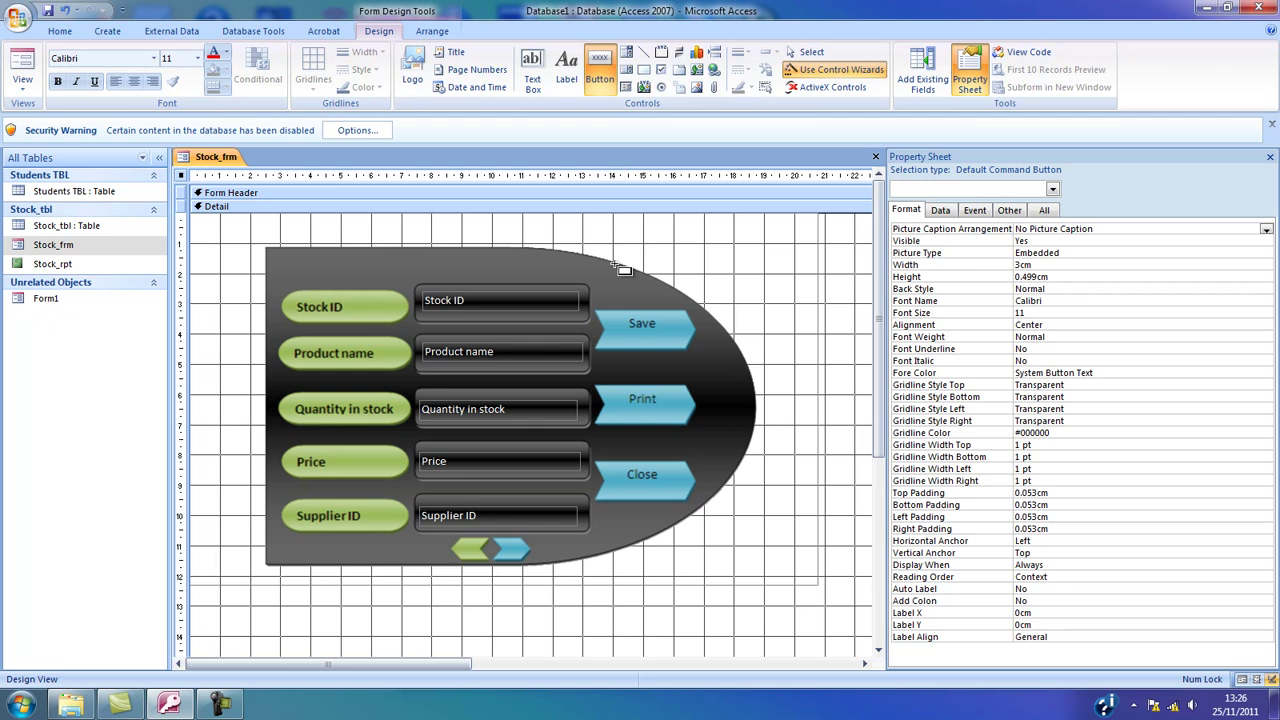
Step: Draw a button over the blue Save image and set its action to Record Operations > Save Record
{"action": "left_click_drag", "start_coordinate": [597, 311], "coordinate": [690, 351]}
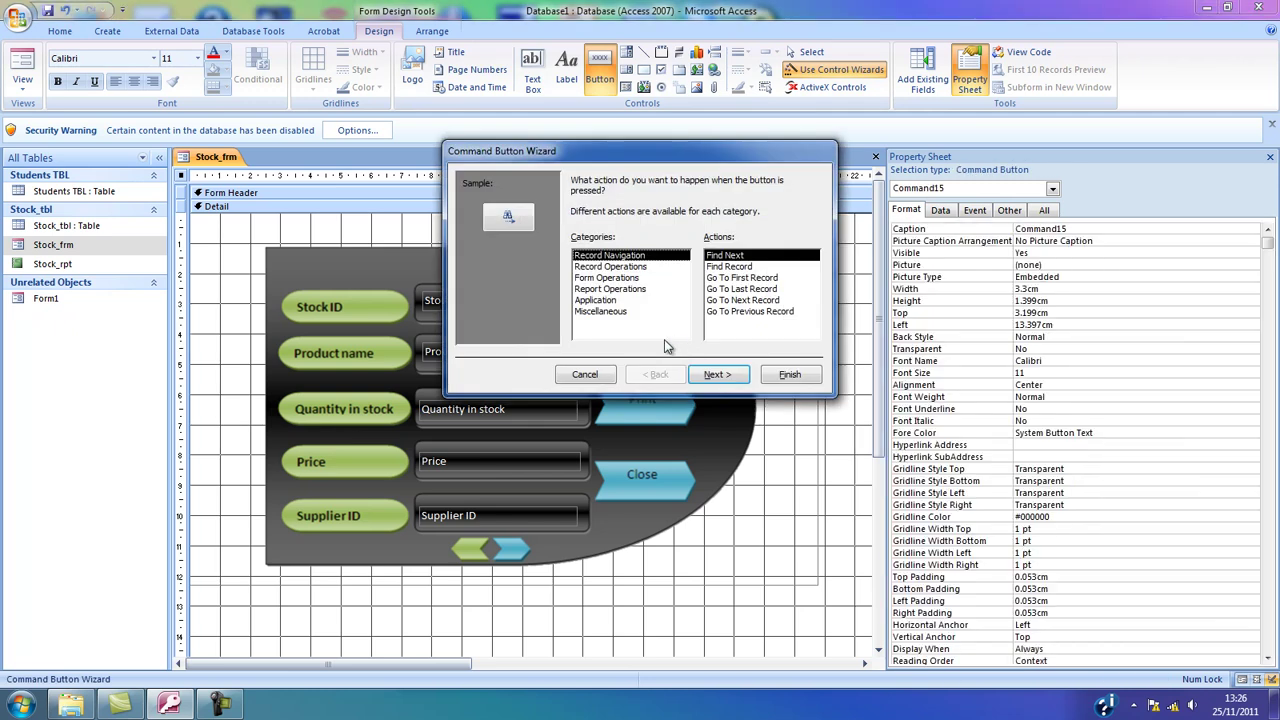
{"action": "left_click_drag", "start_coordinate": [620, 157], "coordinate": [960, 177]}
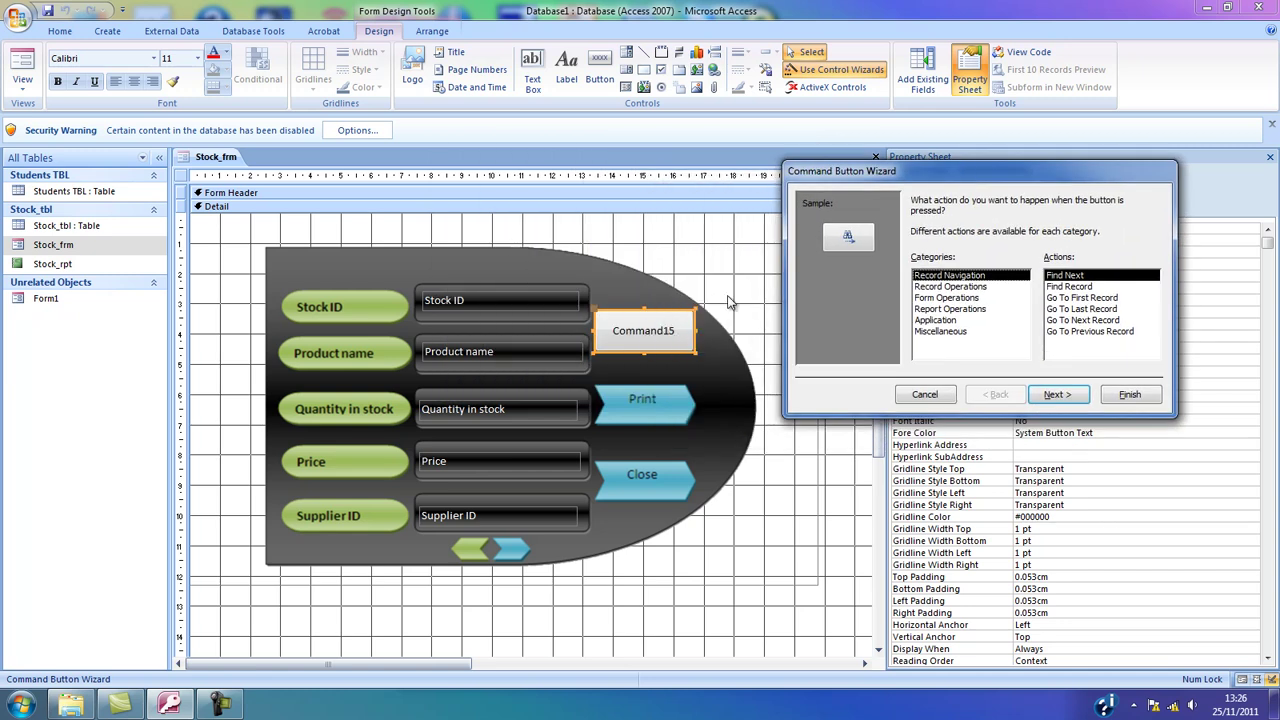
{"action": "left_click", "coordinate": [941, 287]}
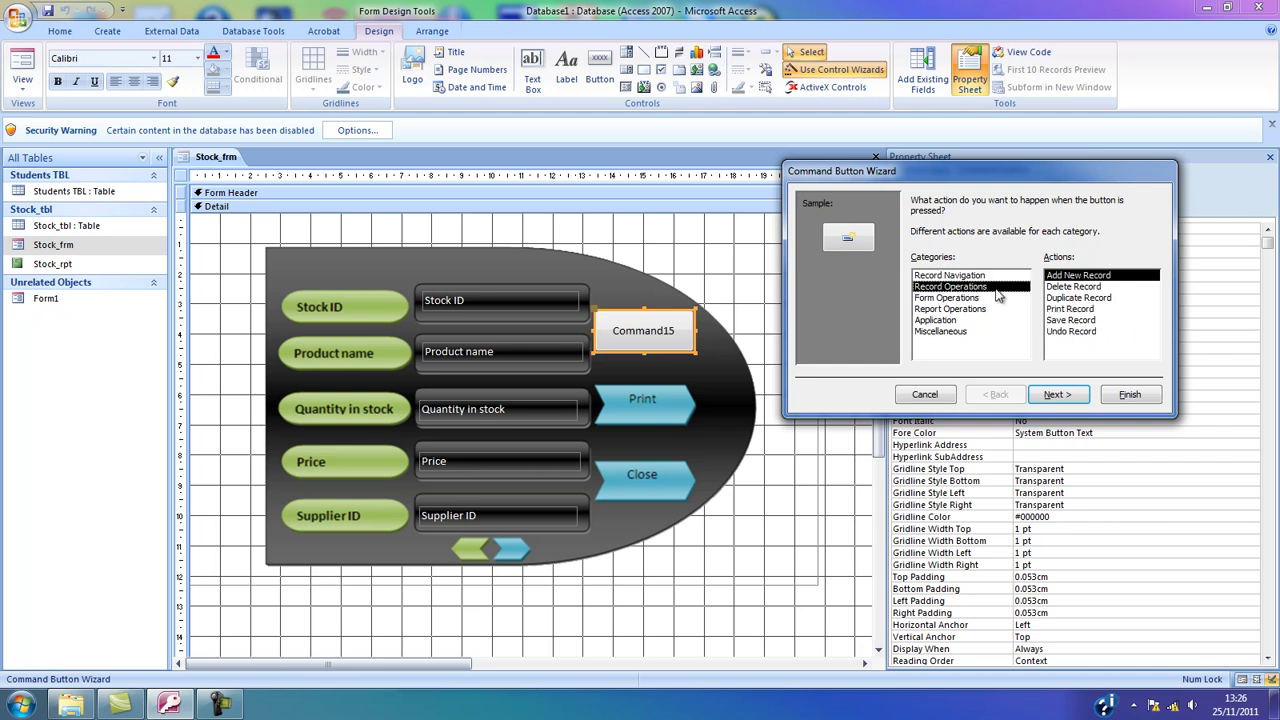
{"action": "left_click", "coordinate": [1070, 320]}
{"action": "left_click", "coordinate": [1072, 398]}
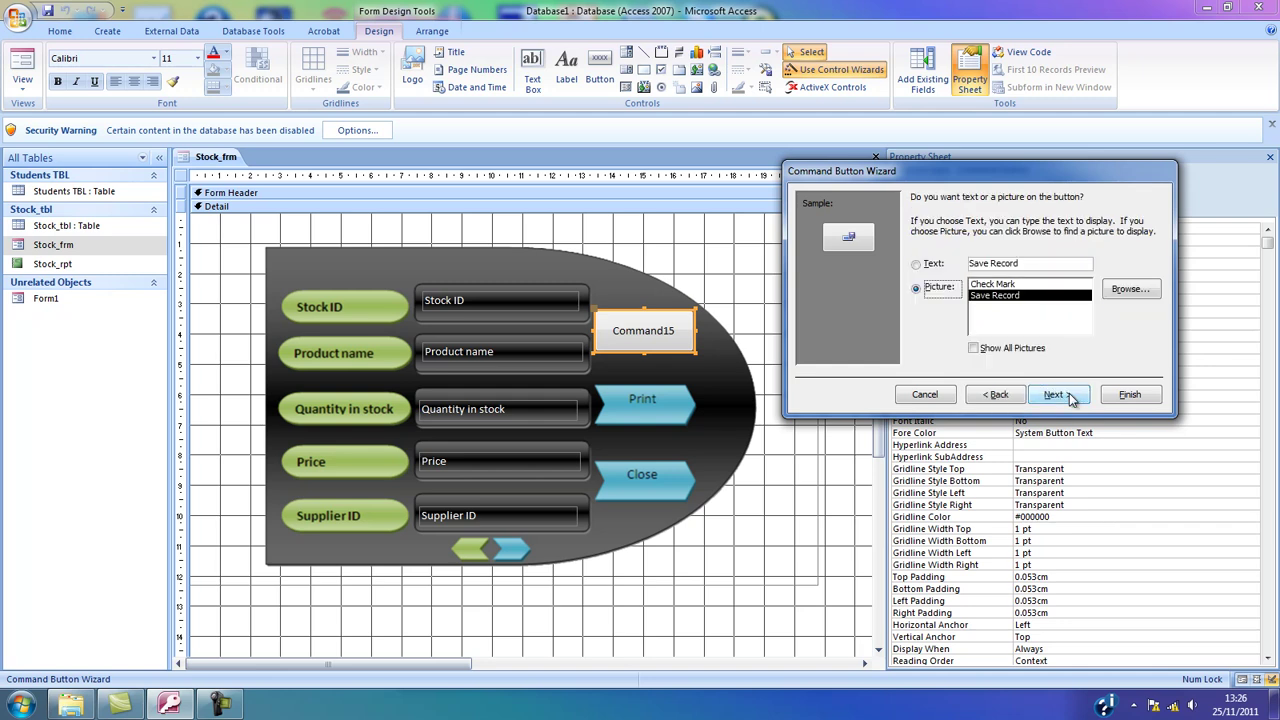
Step: Give the save button a text caption and leave it empty
{"action": "left_click", "coordinate": [918, 266]}
{"action": "key", "text": "Tab"}
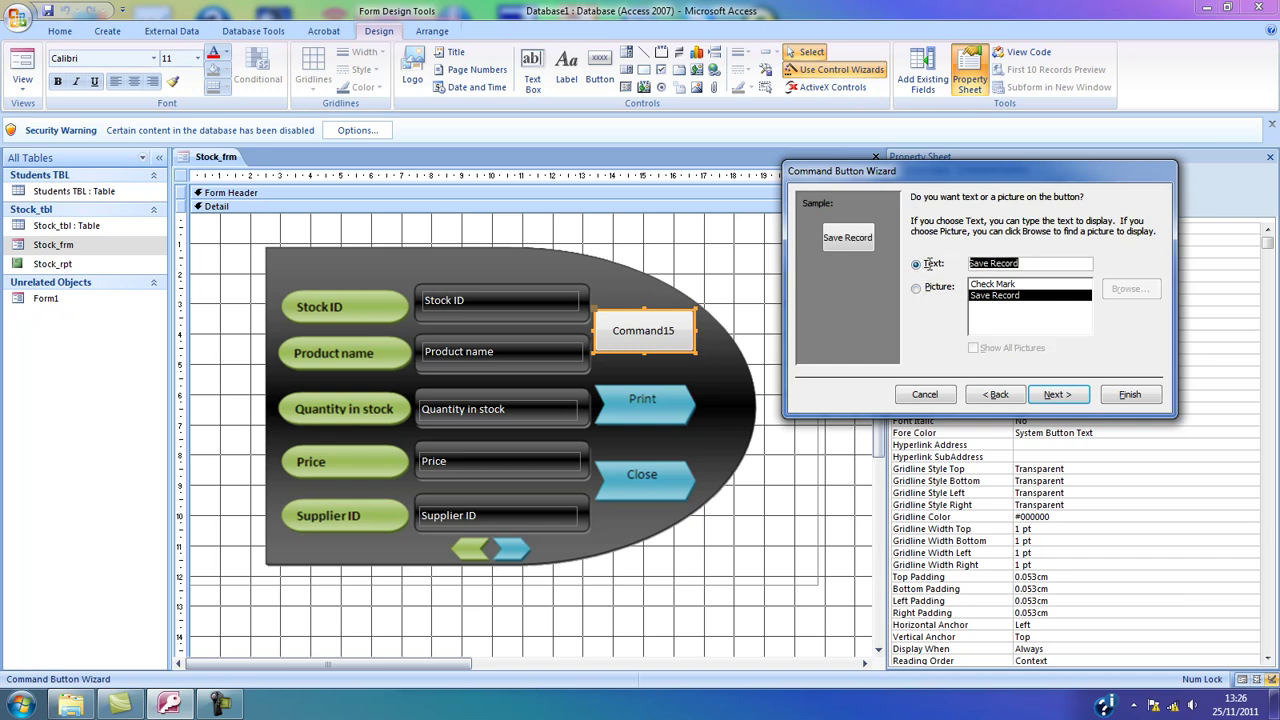
{"action": "key", "text": "BackSpace"}
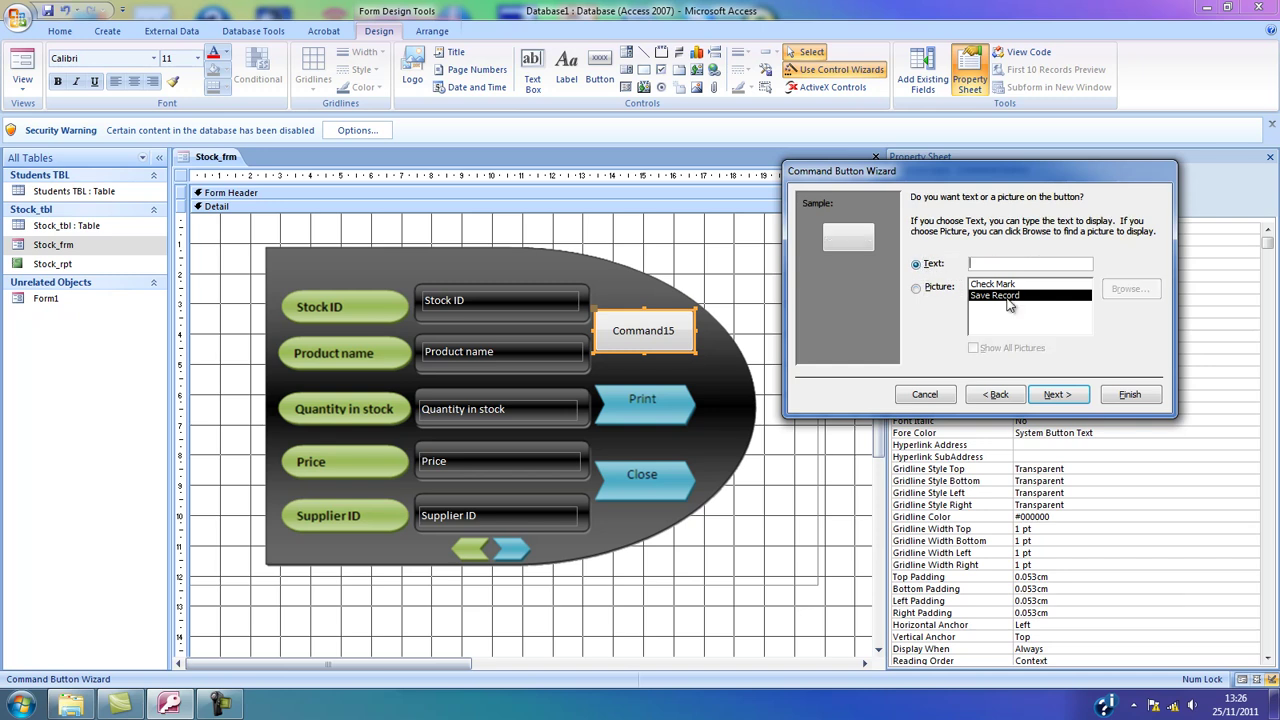
{"action": "left_click", "coordinate": [1055, 396]}
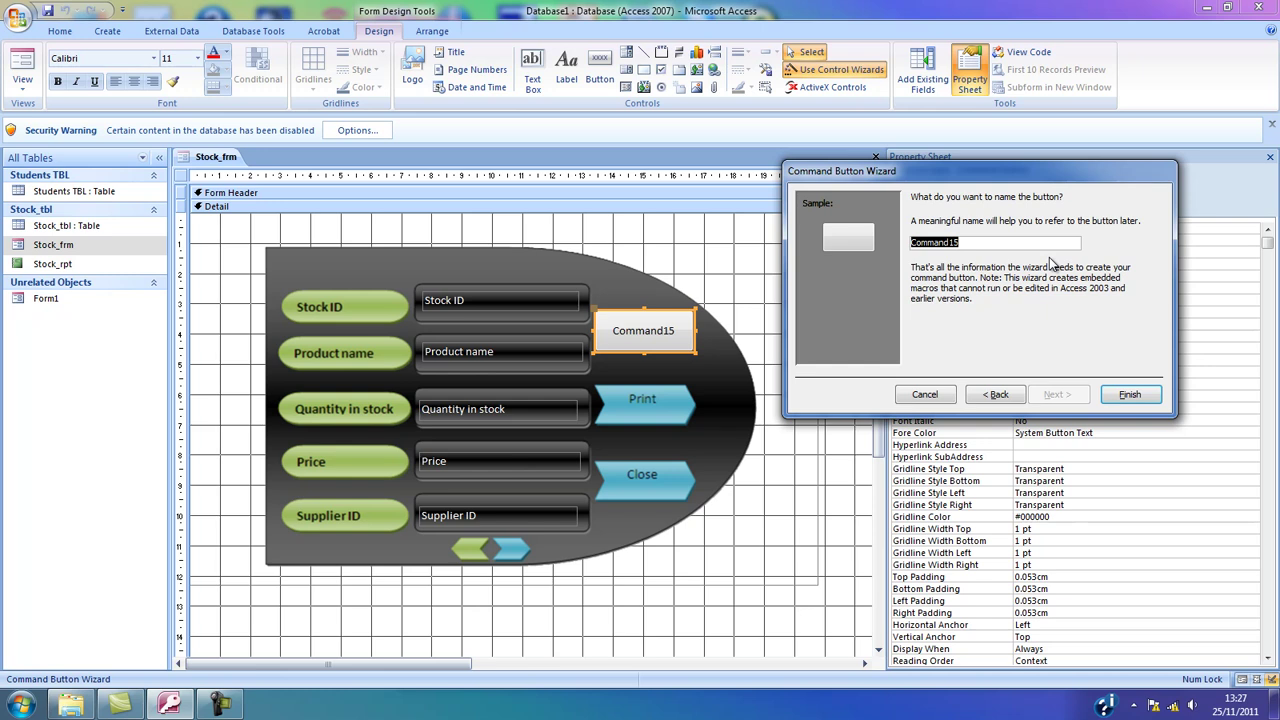
Step: Name the button cmd_Save_Stock_form and finish the wizard
{"action": "type", "text": "cmd_Save_Stock_form"}
{"action": "double_click", "coordinate": [990, 250]}
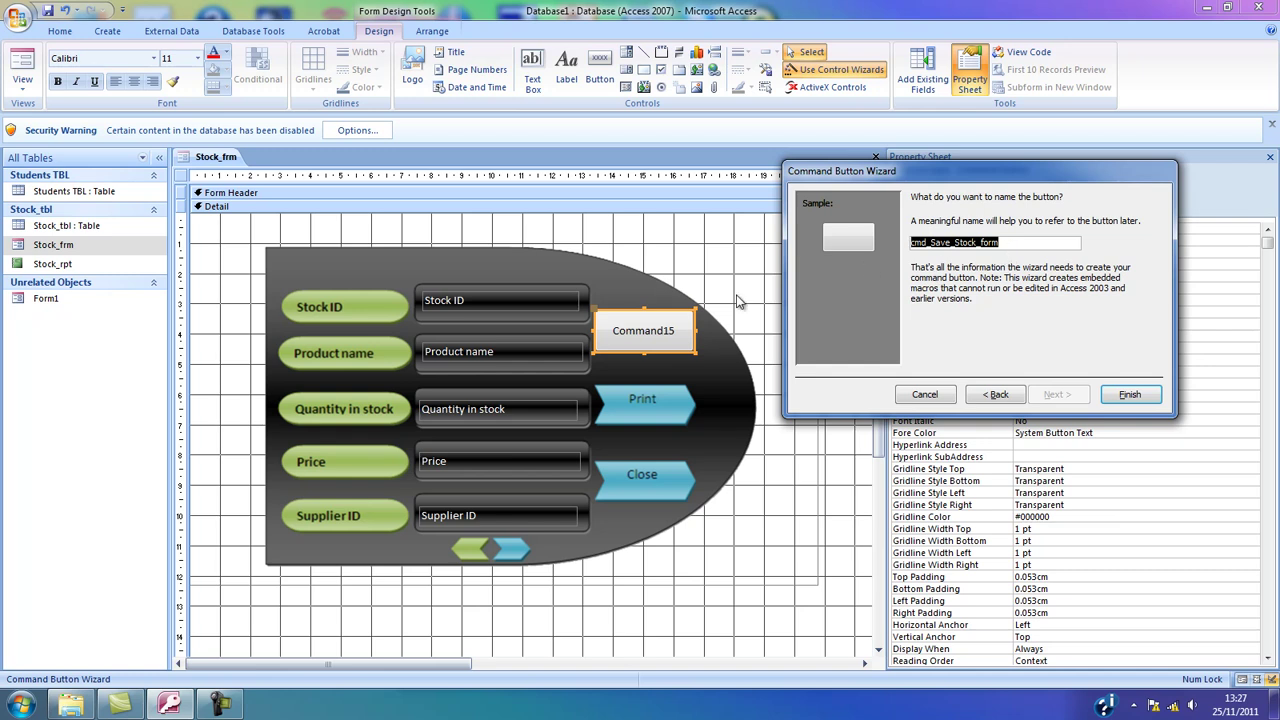
{"action": "left_click", "coordinate": [1130, 396]}
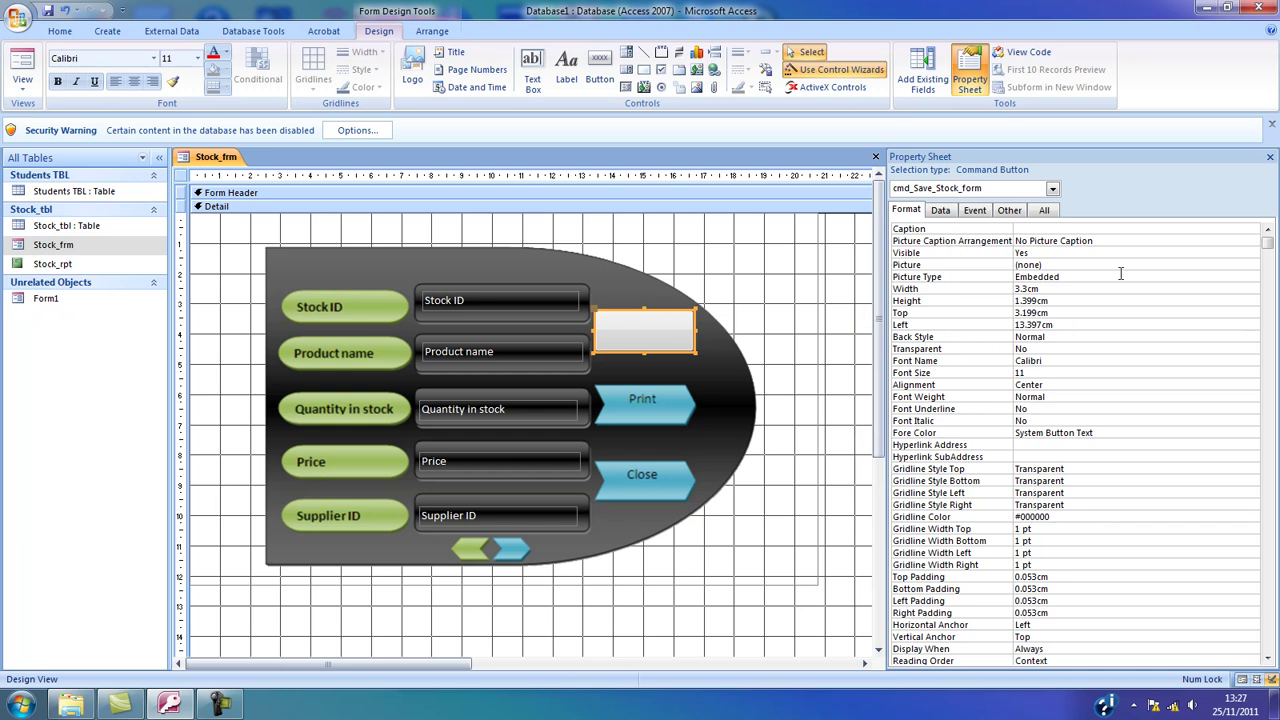
Step: Set the save button's Back Style to Transparent in the Property Sheet
{"action": "left_click", "coordinate": [1270, 157]}
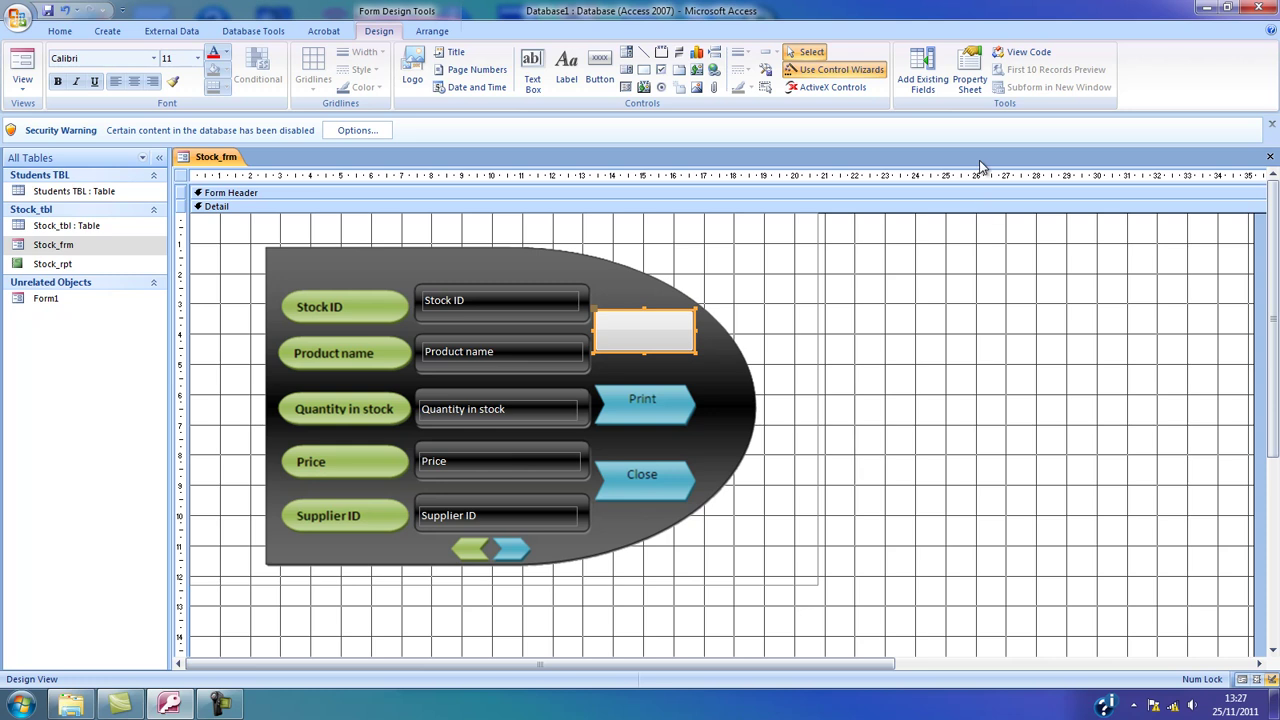
{"action": "left_click", "coordinate": [969, 78]}
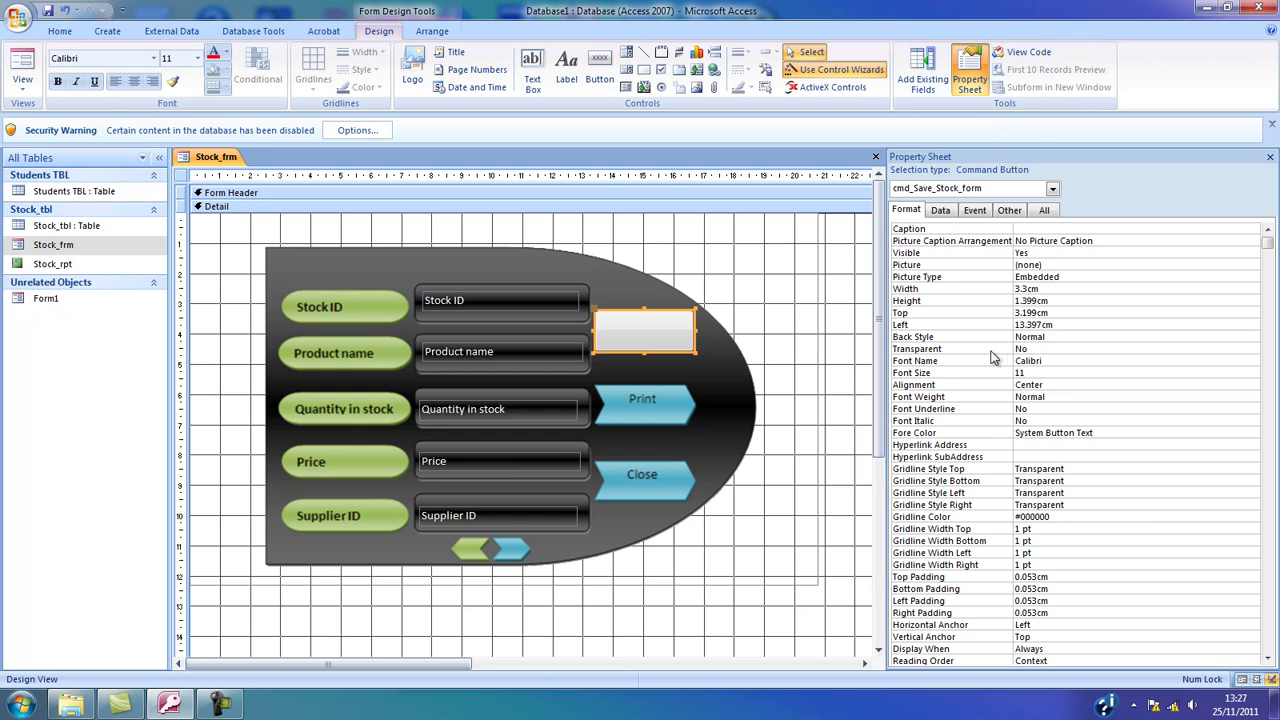
{"action": "left_click", "coordinate": [1048, 338]}
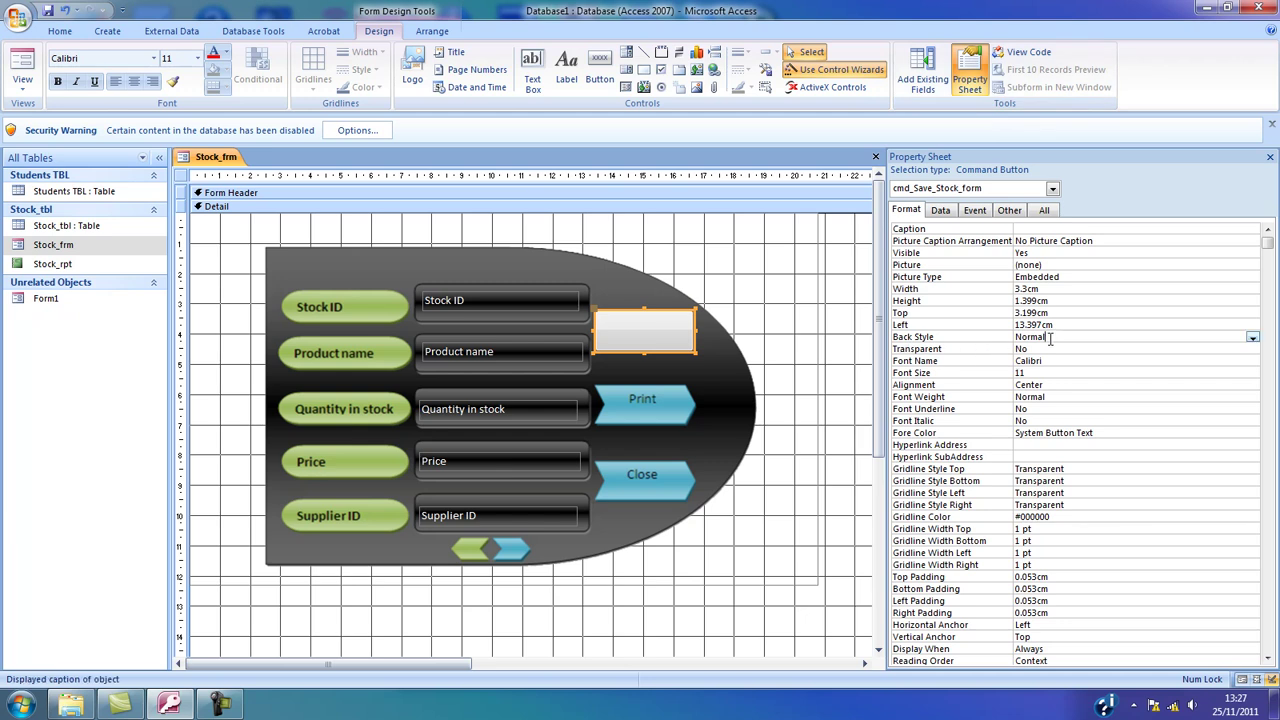
{"action": "left_click", "coordinate": [1253, 338]}
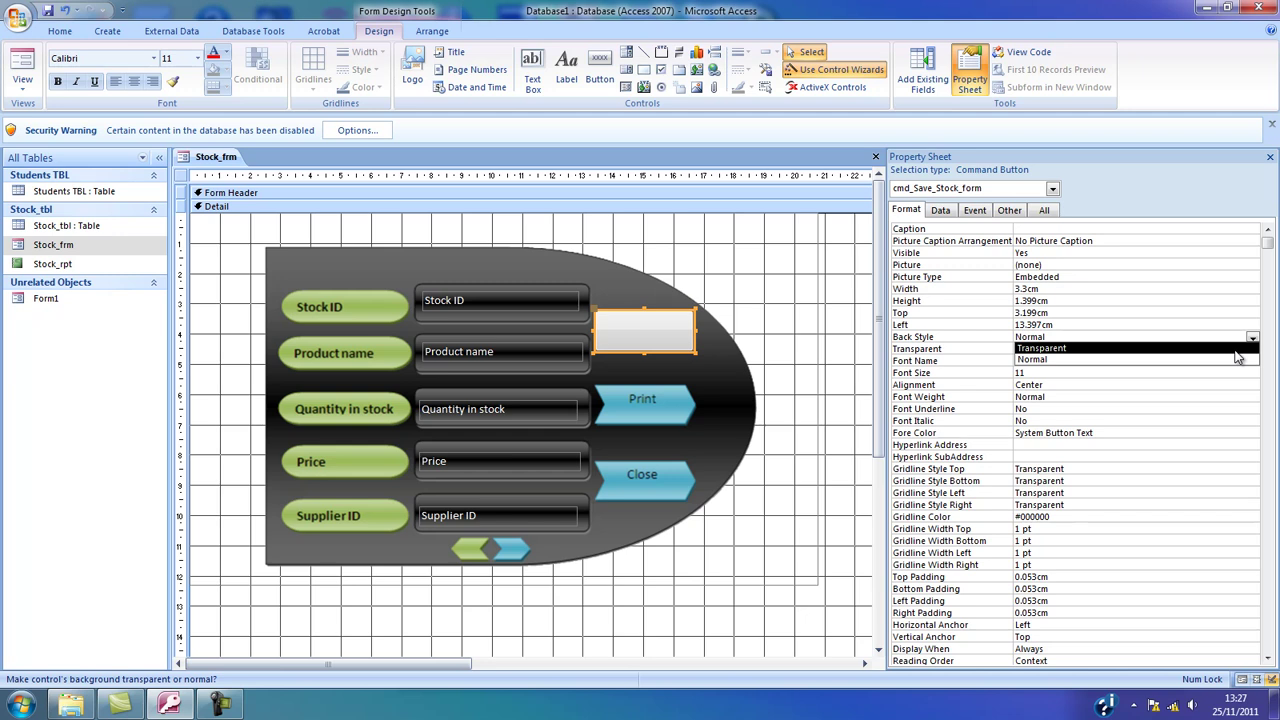
{"action": "left_click", "coordinate": [1235, 349]}
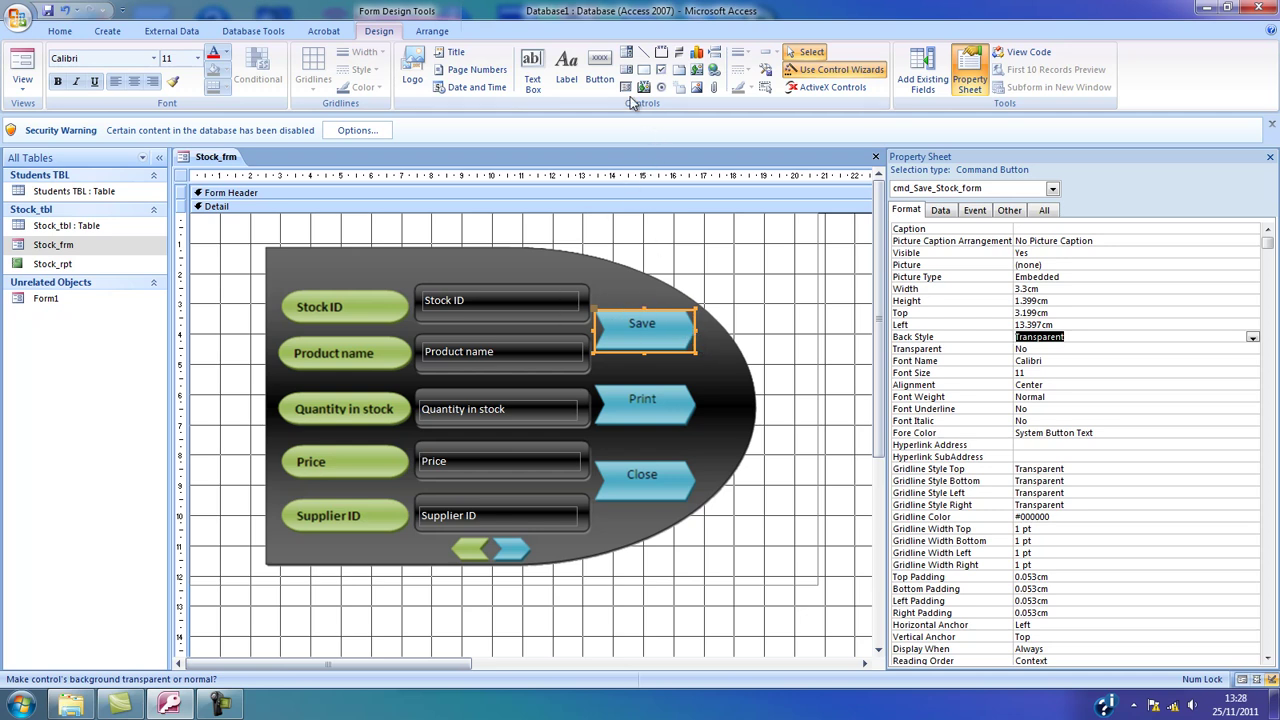
Step: Draw a button over the blue Print image and set its action to Record Operations > Print Record
{"action": "left_click", "coordinate": [601, 76]}
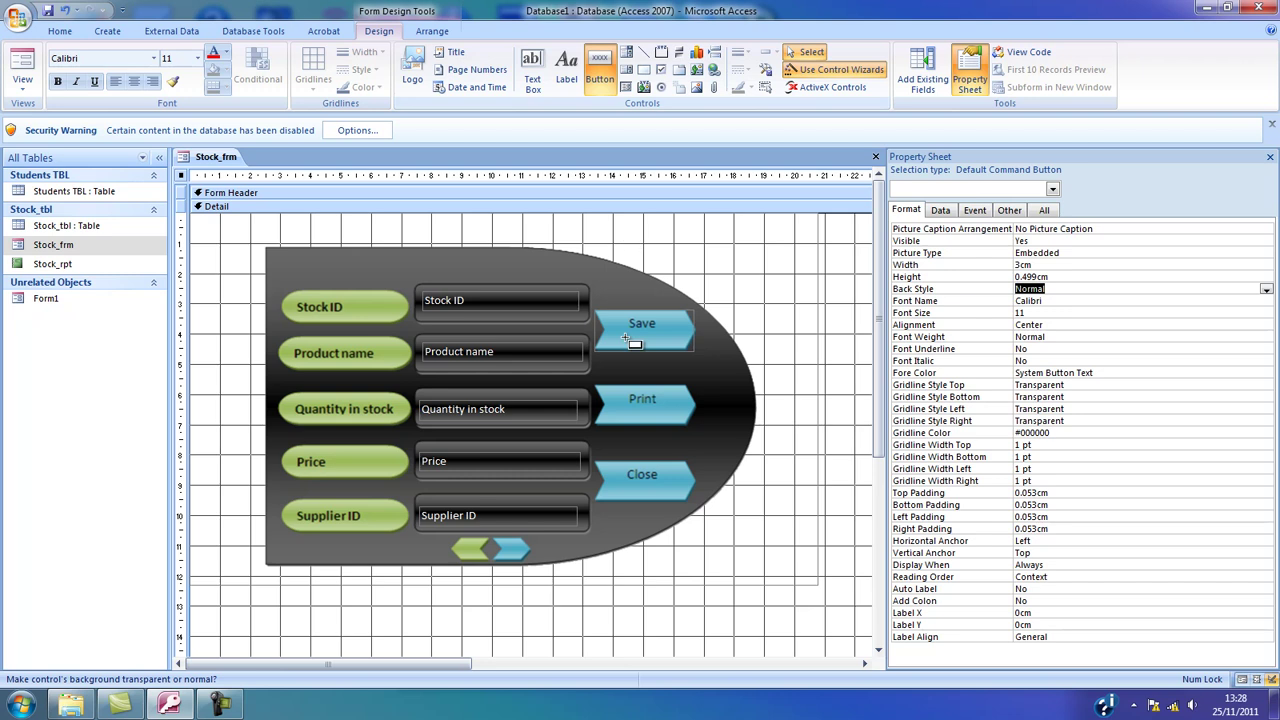
{"action": "mouse_move", "coordinate": [593, 385]}
{"action": "left_mouse_down"}
{"action": "mouse_move", "coordinate": [720, 442]}
{"action": "mouse_move", "coordinate": [704, 428]}
{"action": "left_mouse_up"}
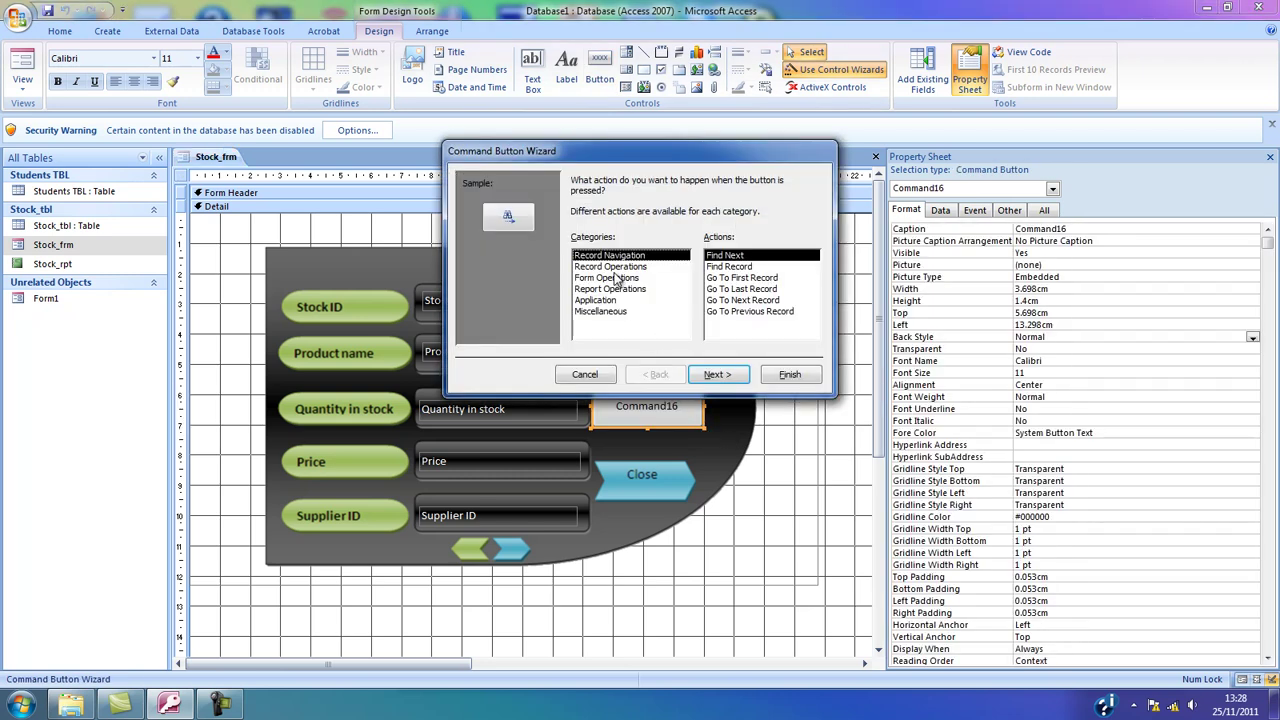
{"action": "left_click_drag", "start_coordinate": [611, 156], "coordinate": [882, 126]}
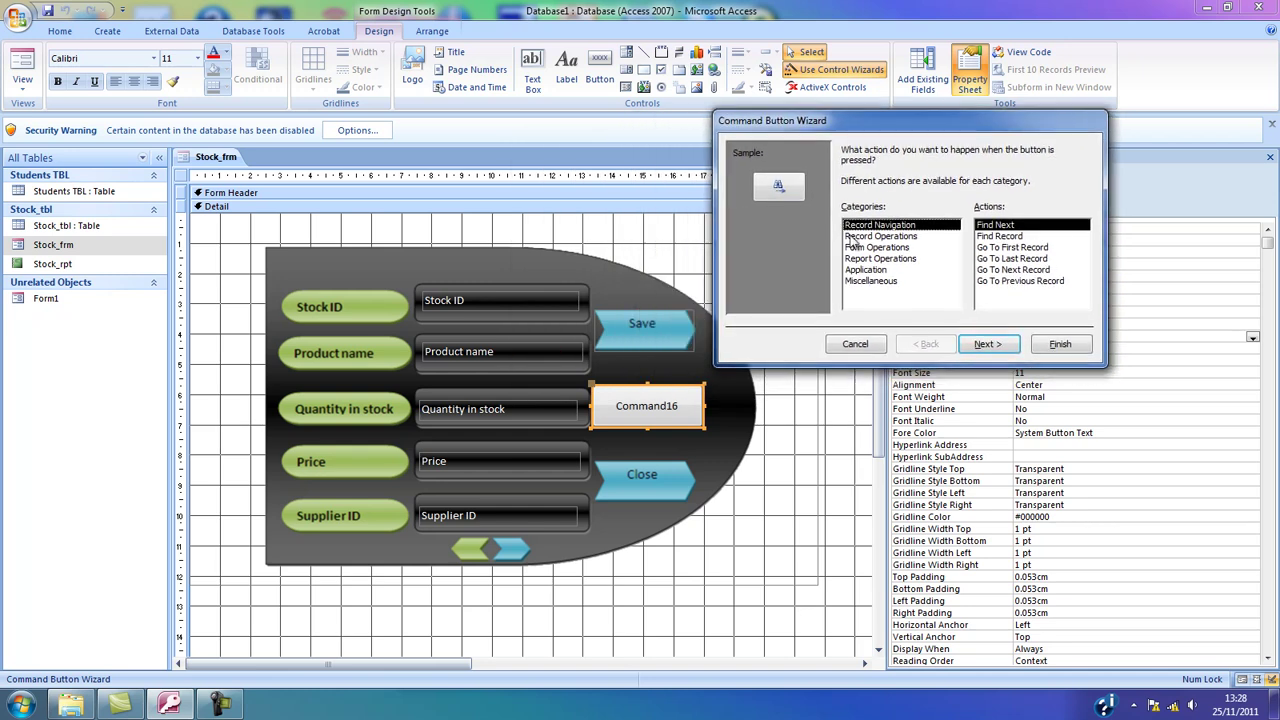
{"action": "left_click", "coordinate": [877, 237]}
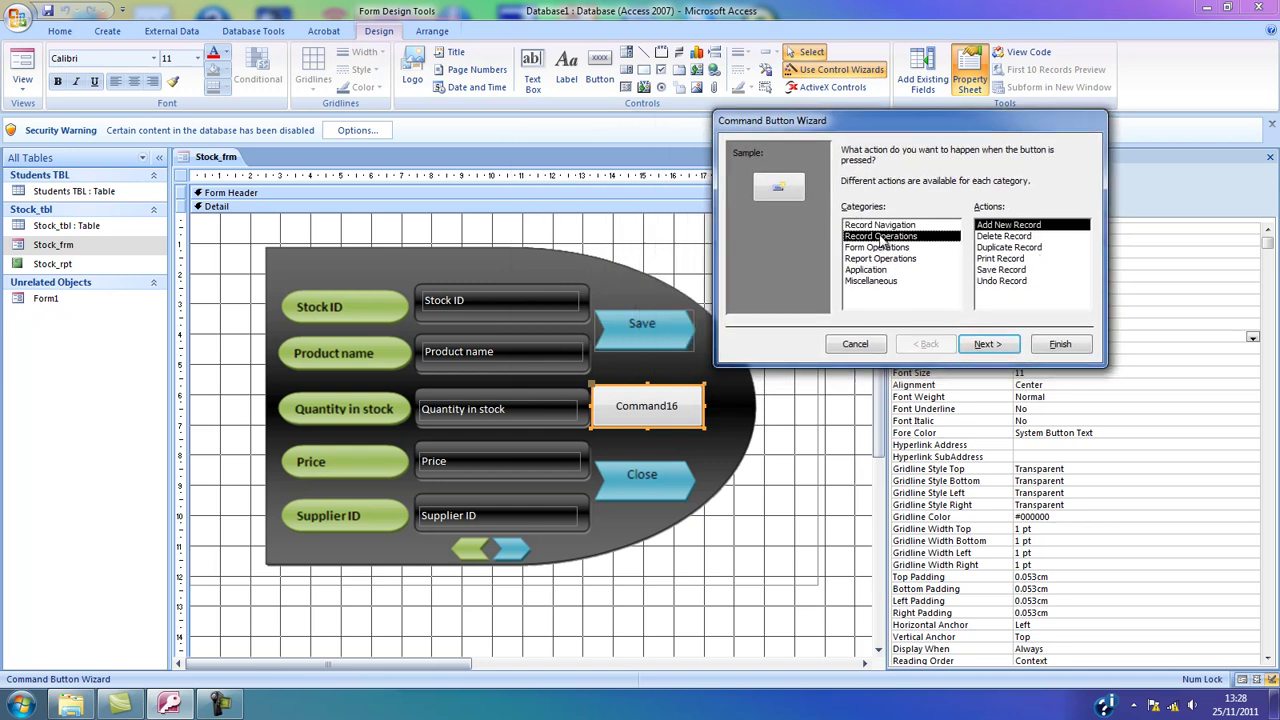
{"action": "left_click", "coordinate": [1005, 259]}
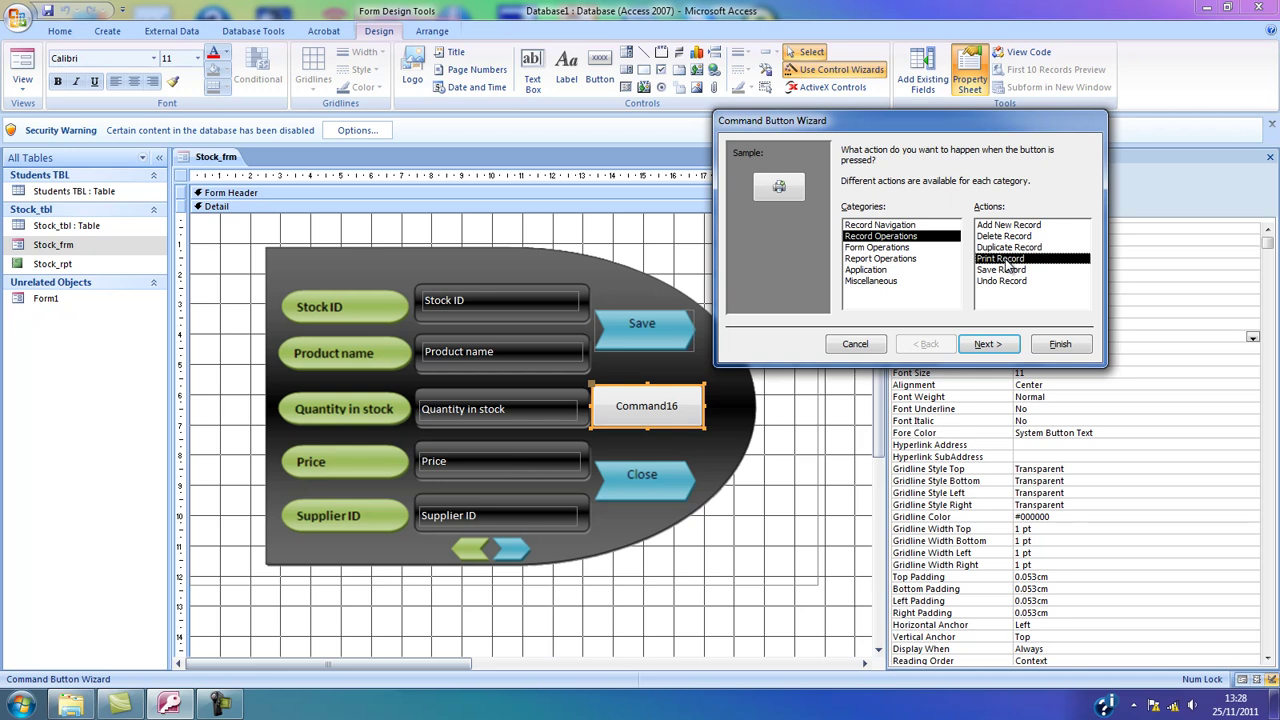
Step: Give the print button a text caption and leave it empty
{"action": "left_click", "coordinate": [985, 344]}
{"action": "left_click", "coordinate": [862, 213]}
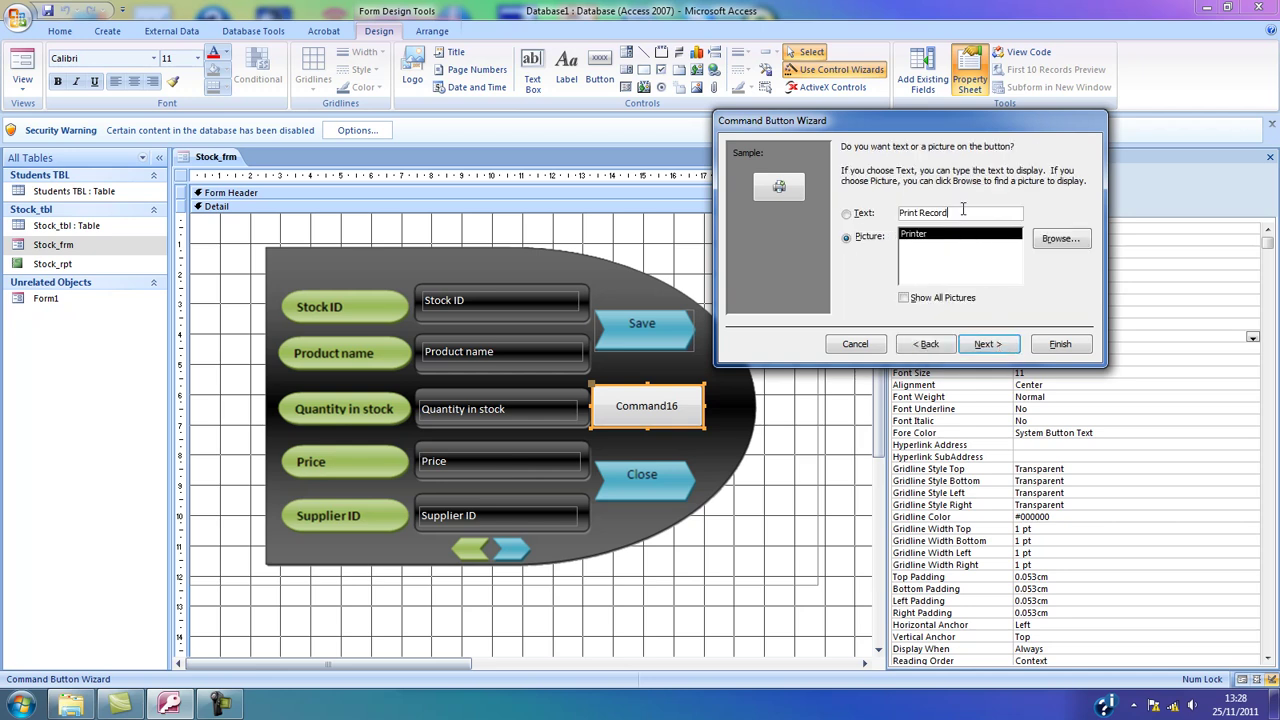
{"action": "key", "text": "Delete"}
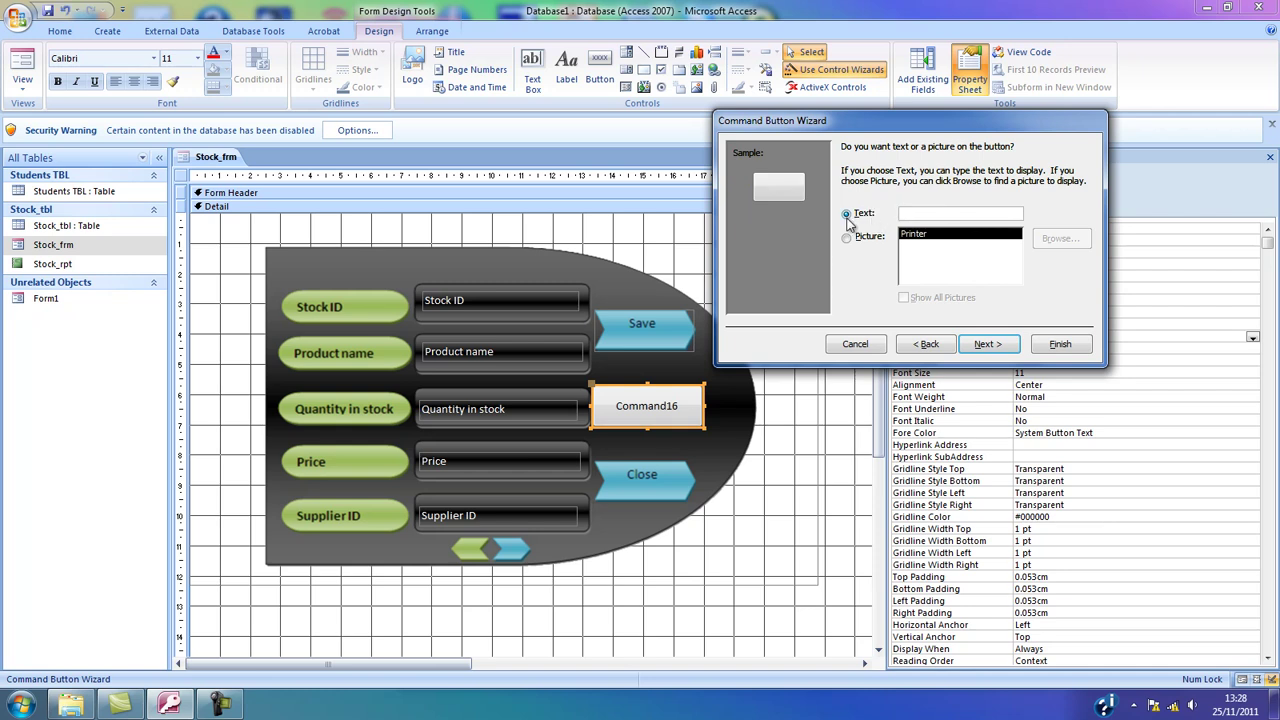
{"action": "left_click", "coordinate": [981, 346]}
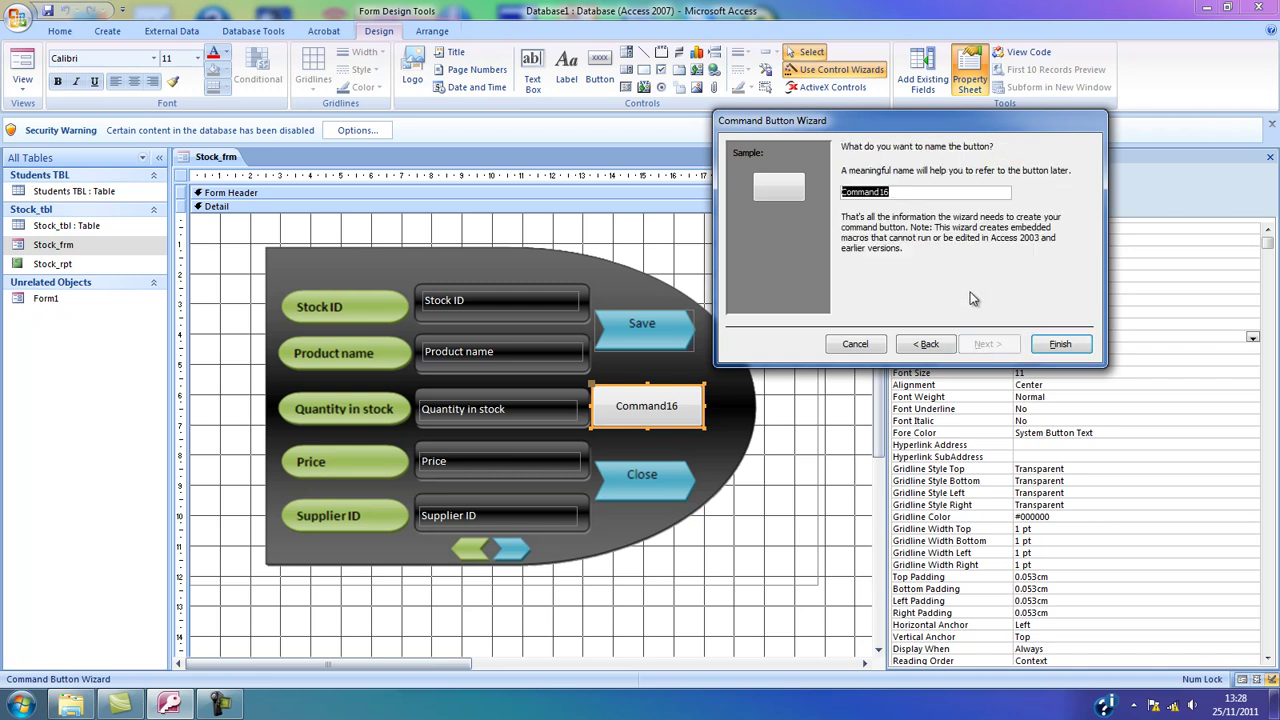
Step: Name the print button cmd_Print_Stock_form and finish the wizard
{"action": "type", "text": "cmd_Print_Stock_form"}
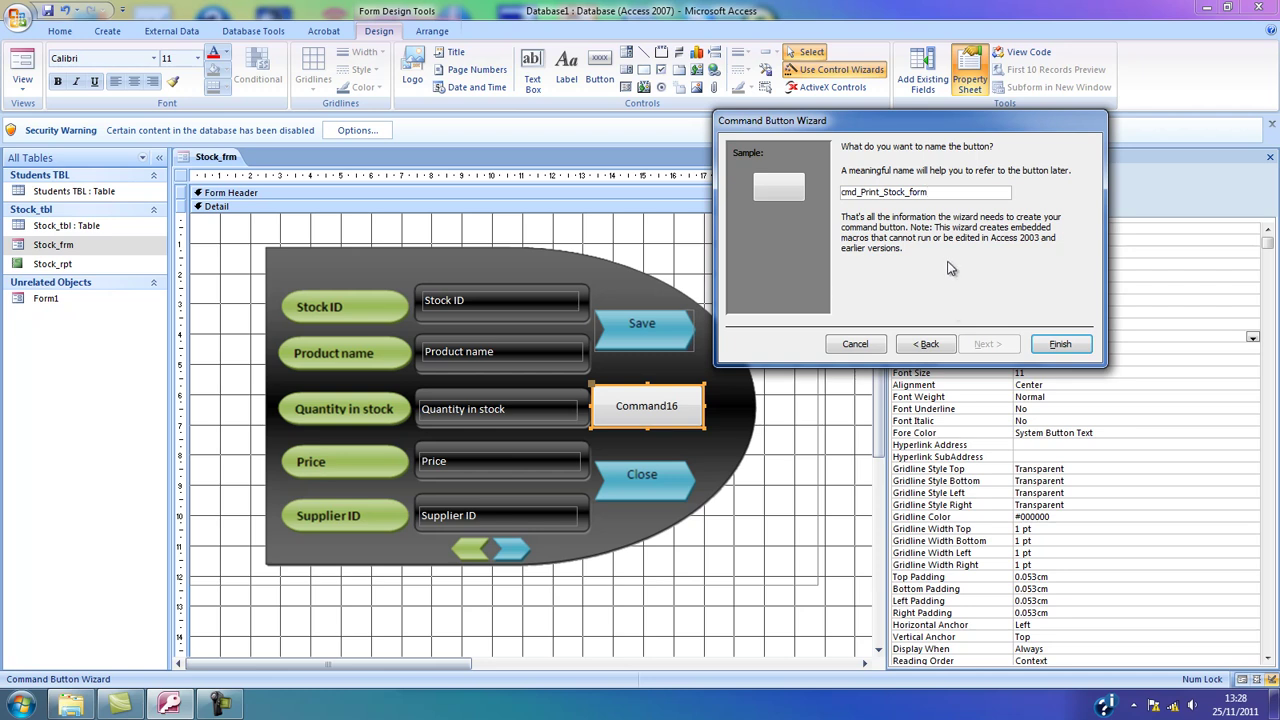
{"action": "left_click_drag", "start_coordinate": [858, 191], "coordinate": [841, 192]}
{"action": "left_click", "coordinate": [878, 192]}
{"action": "mouse_move", "coordinate": [905, 192]}
{"action": "left_mouse_down"}
{"action": "mouse_move", "coordinate": [884, 195]}
{"action": "mouse_move", "coordinate": [908, 193]}
{"action": "left_mouse_up"}
{"action": "left_click", "coordinate": [1060, 344]}
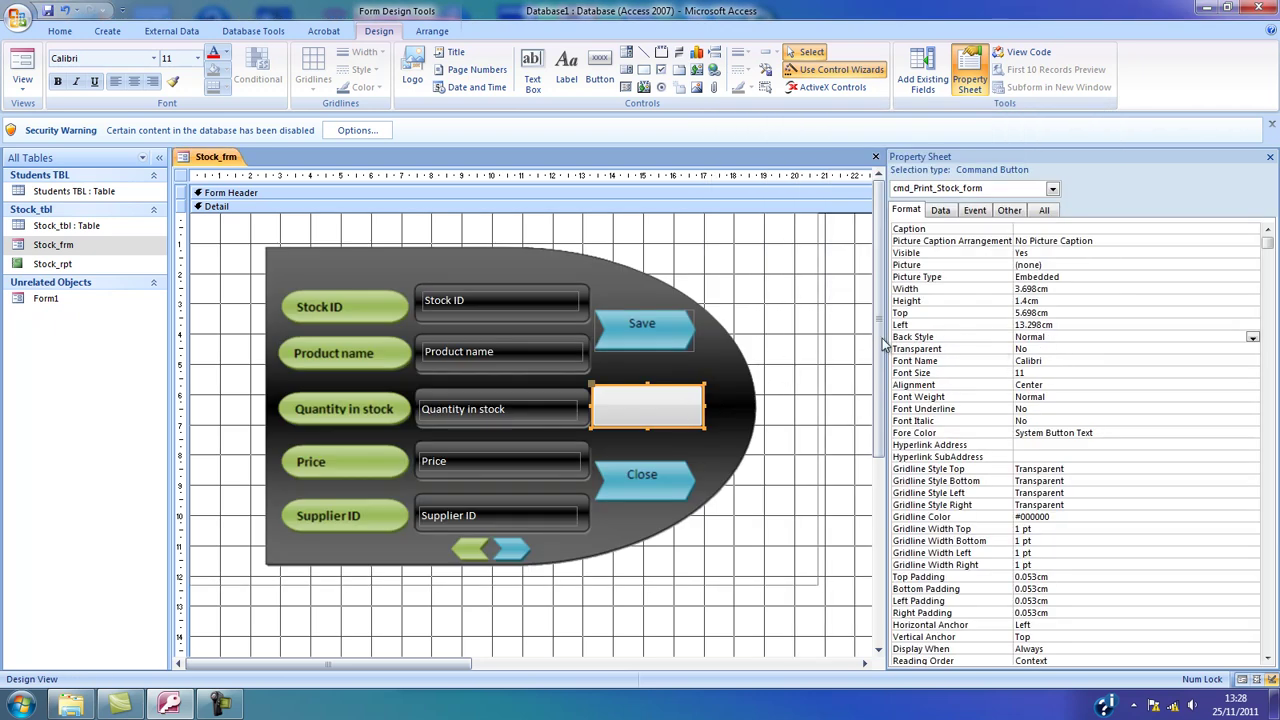
Step: Set cmd_Print_Stock_form's Back Style to Transparent, then pick the Button control again
{"action": "left_click", "coordinate": [1046, 338]}
{"action": "left_click", "coordinate": [1251, 337]}
{"action": "left_click", "coordinate": [1237, 349]}
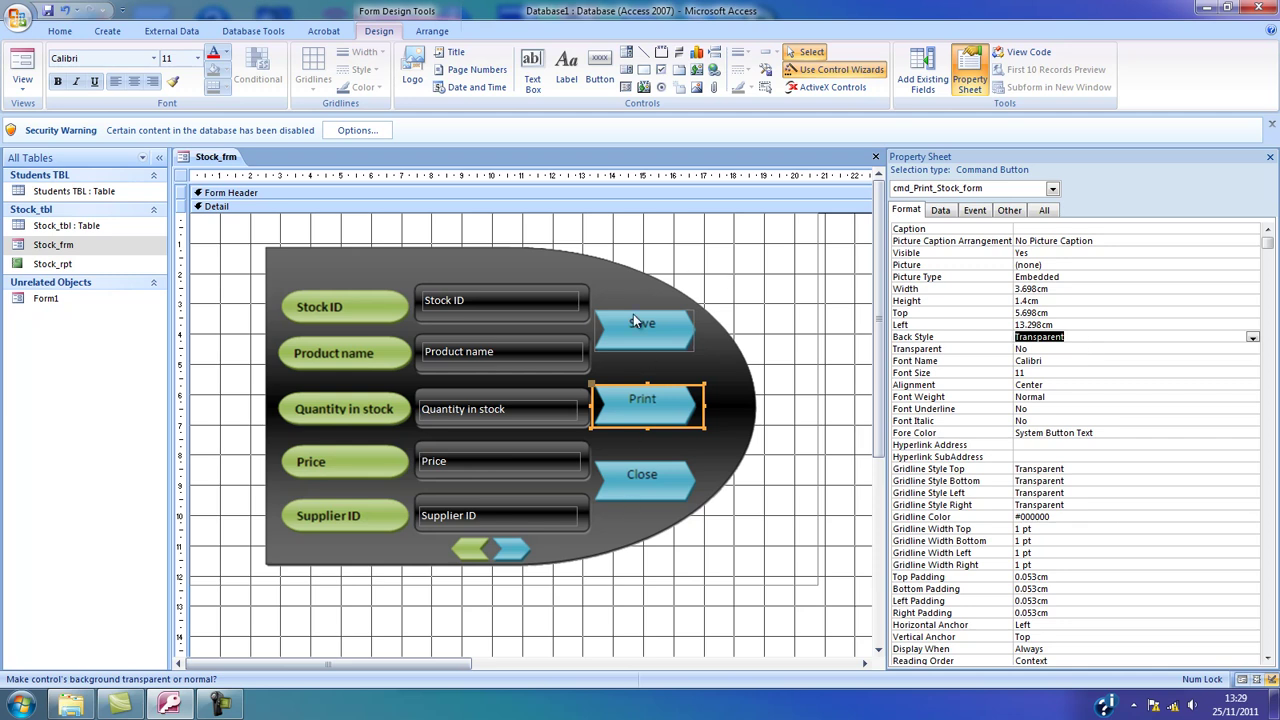
{"action": "left_click", "coordinate": [600, 76]}
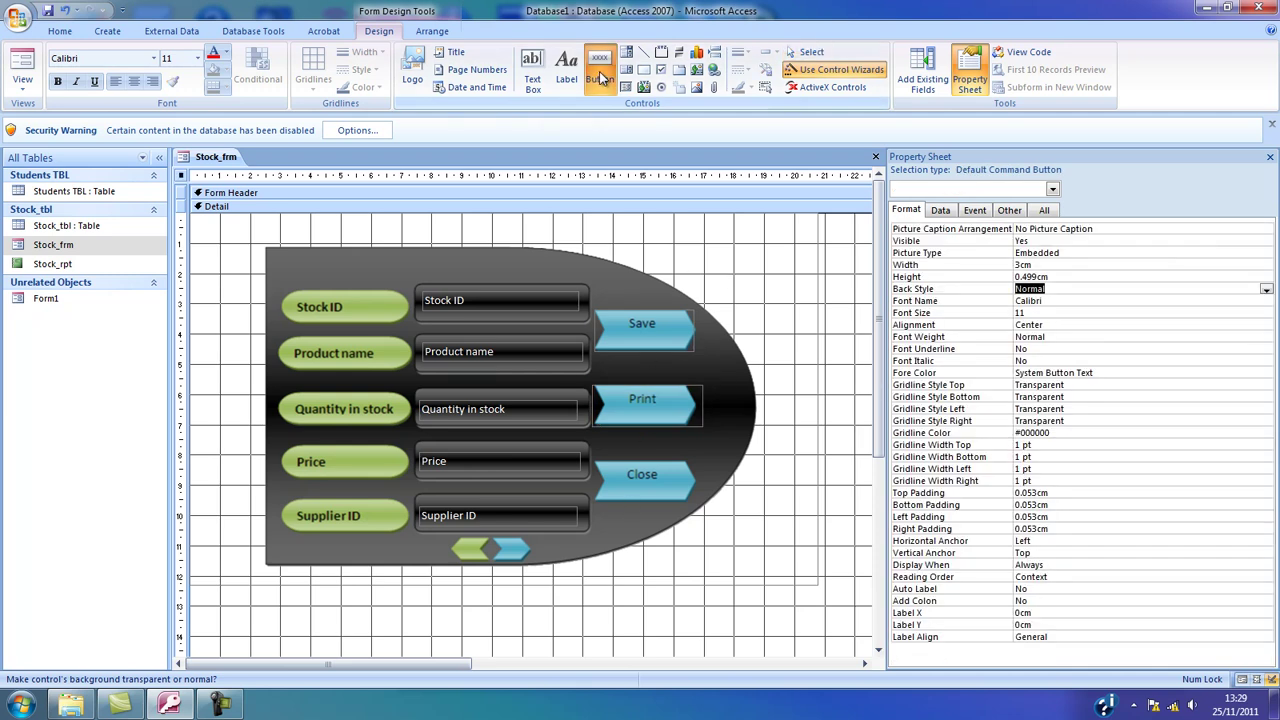
Step: Draw a button over the Close image and set its action to Form Operations > Close Form
{"action": "left_click_drag", "start_coordinate": [597, 458], "coordinate": [697, 506]}
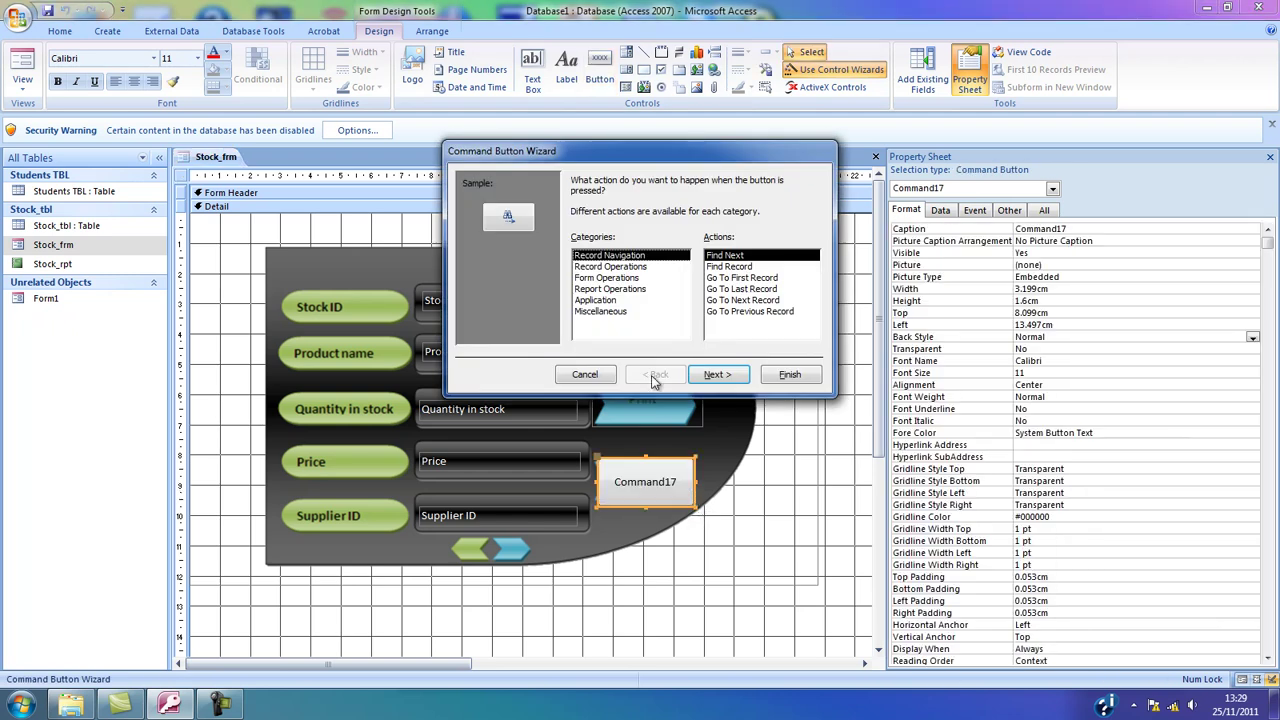
{"action": "left_click_drag", "start_coordinate": [590, 150], "coordinate": [882, 143]}
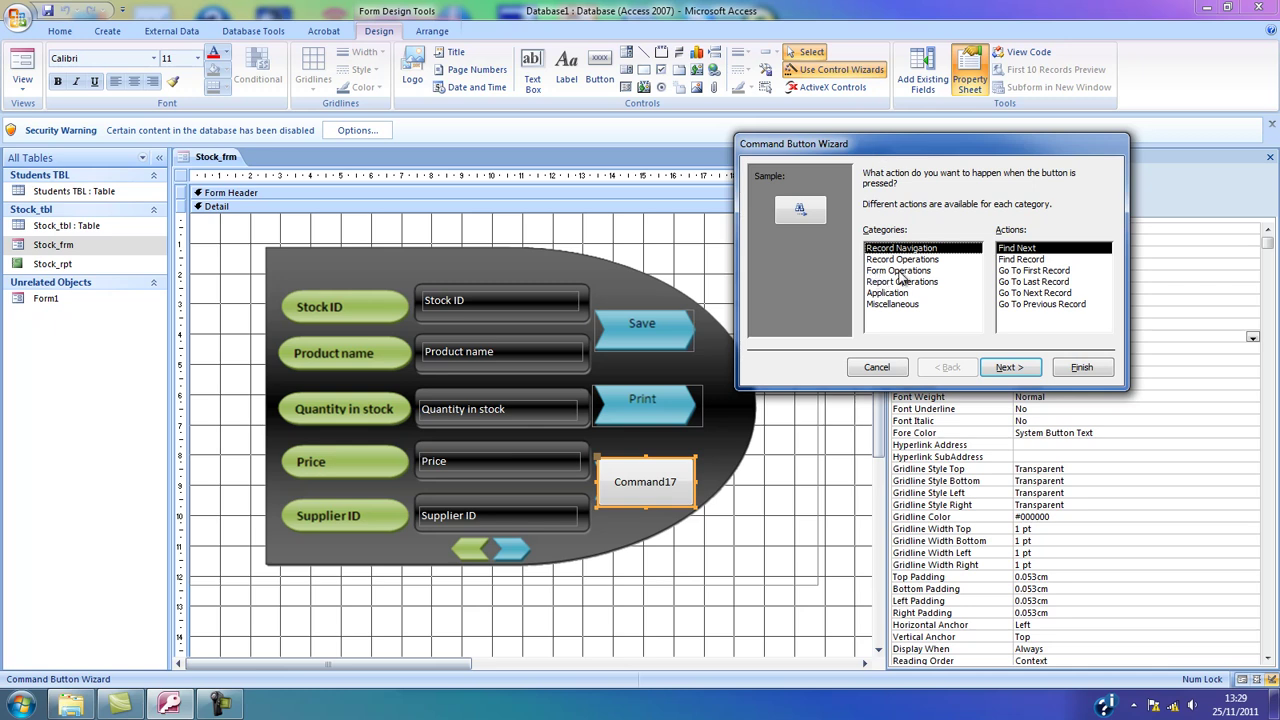
{"action": "left_click", "coordinate": [900, 272]}
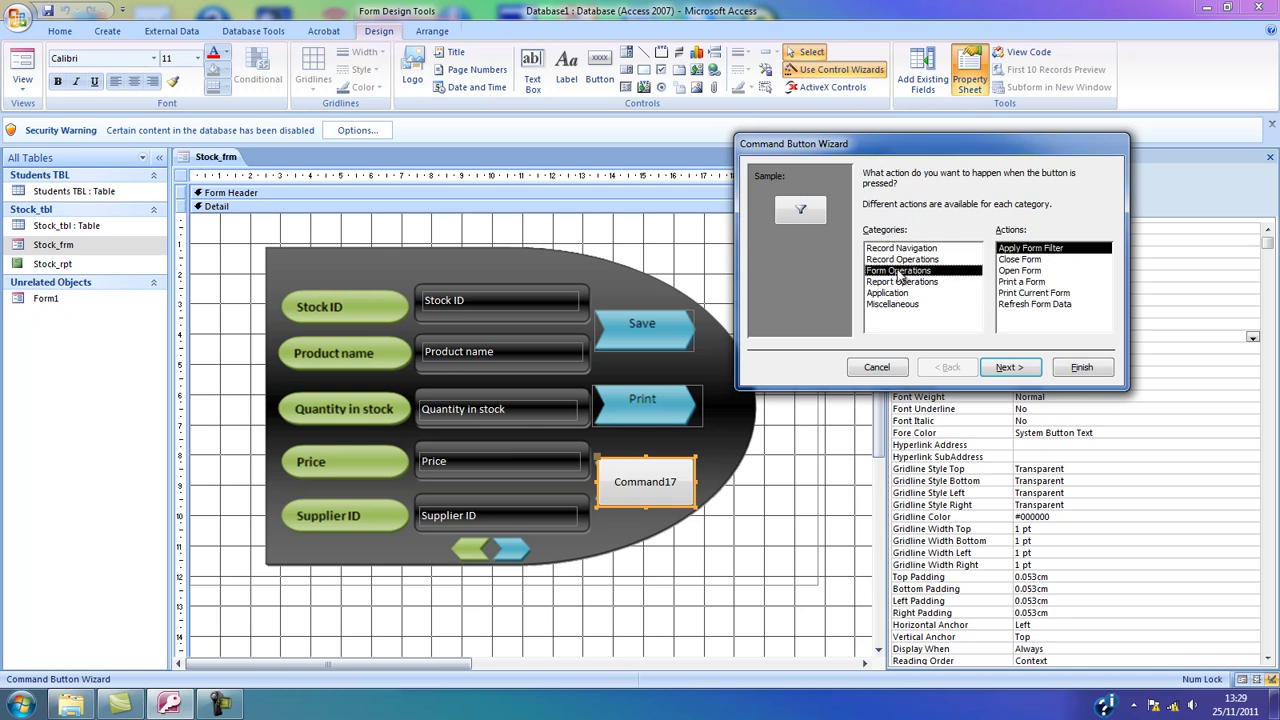
{"action": "left_click", "coordinate": [1017, 260]}
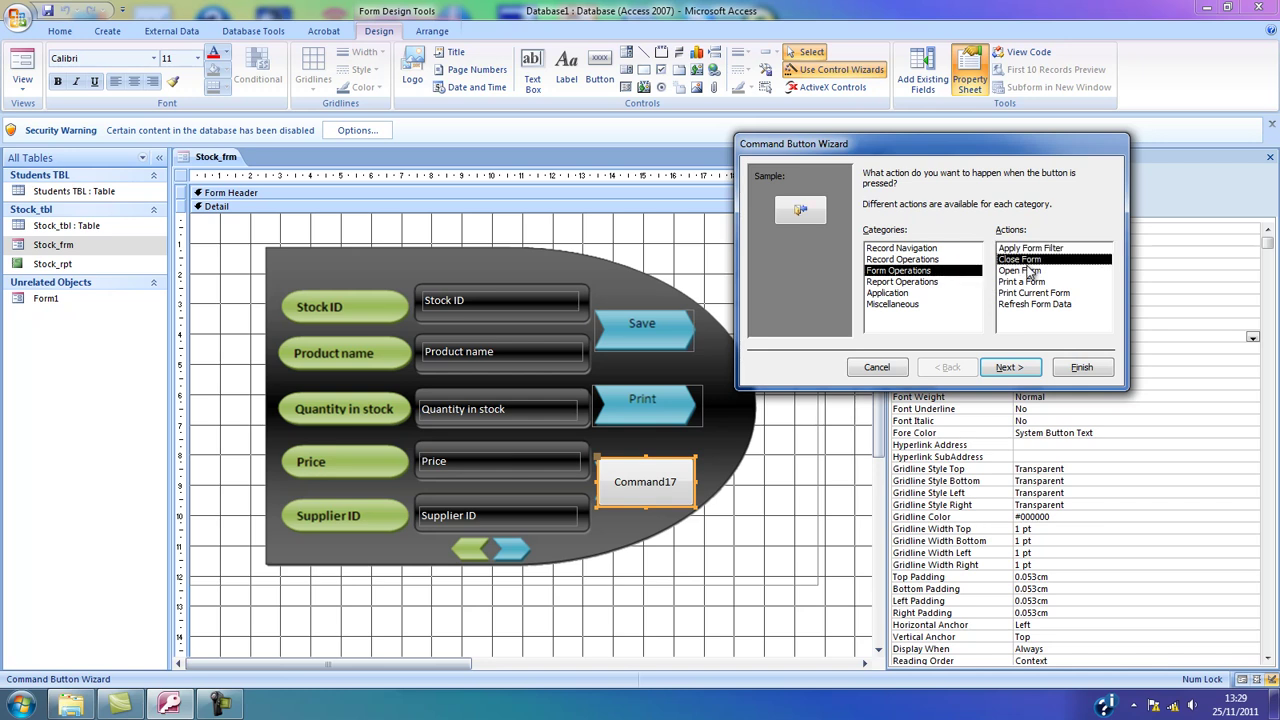
Step: Give the close button a text caption and leave it empty
{"action": "left_click", "coordinate": [1022, 370]}
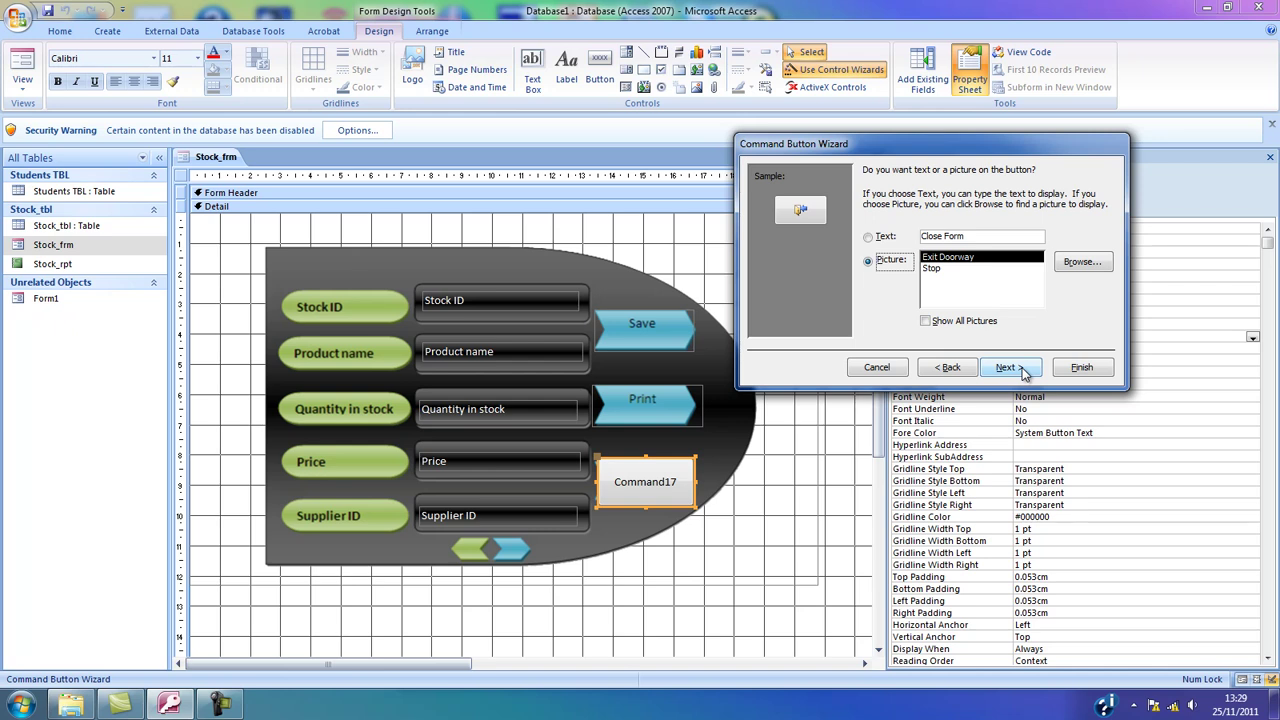
{"action": "left_click", "coordinate": [878, 242]}
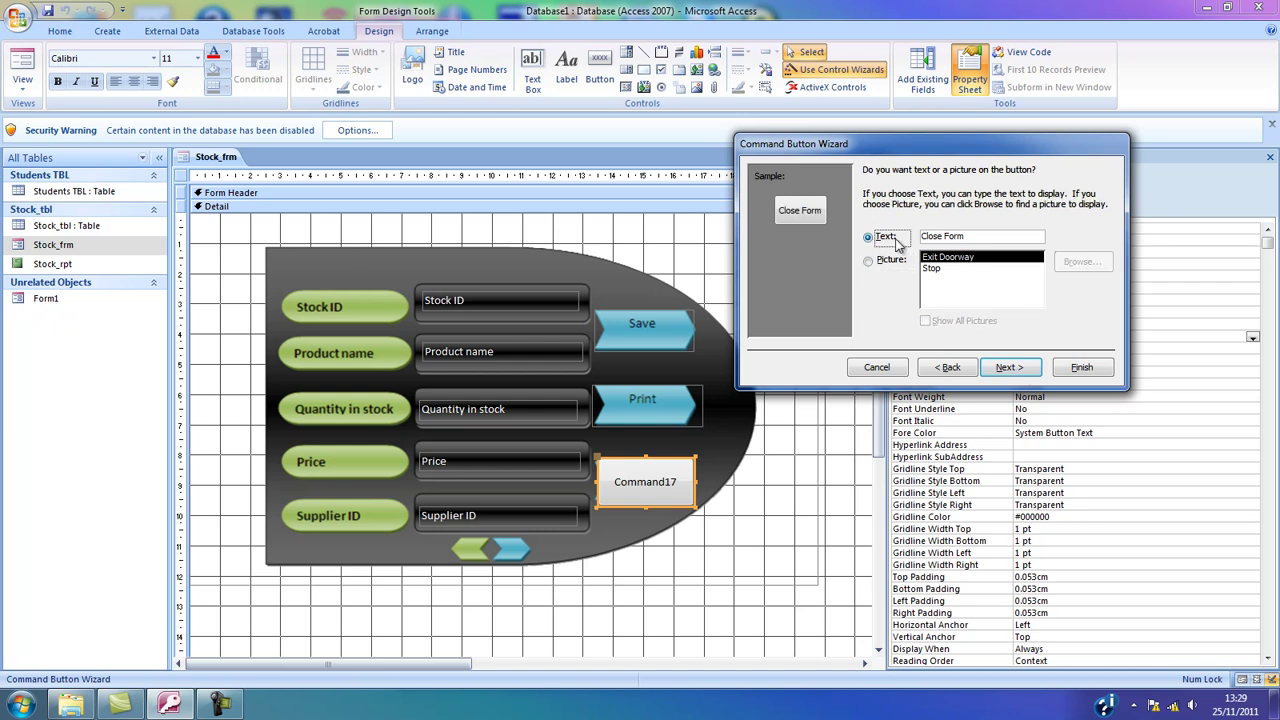
{"action": "key", "text": "Tab"}
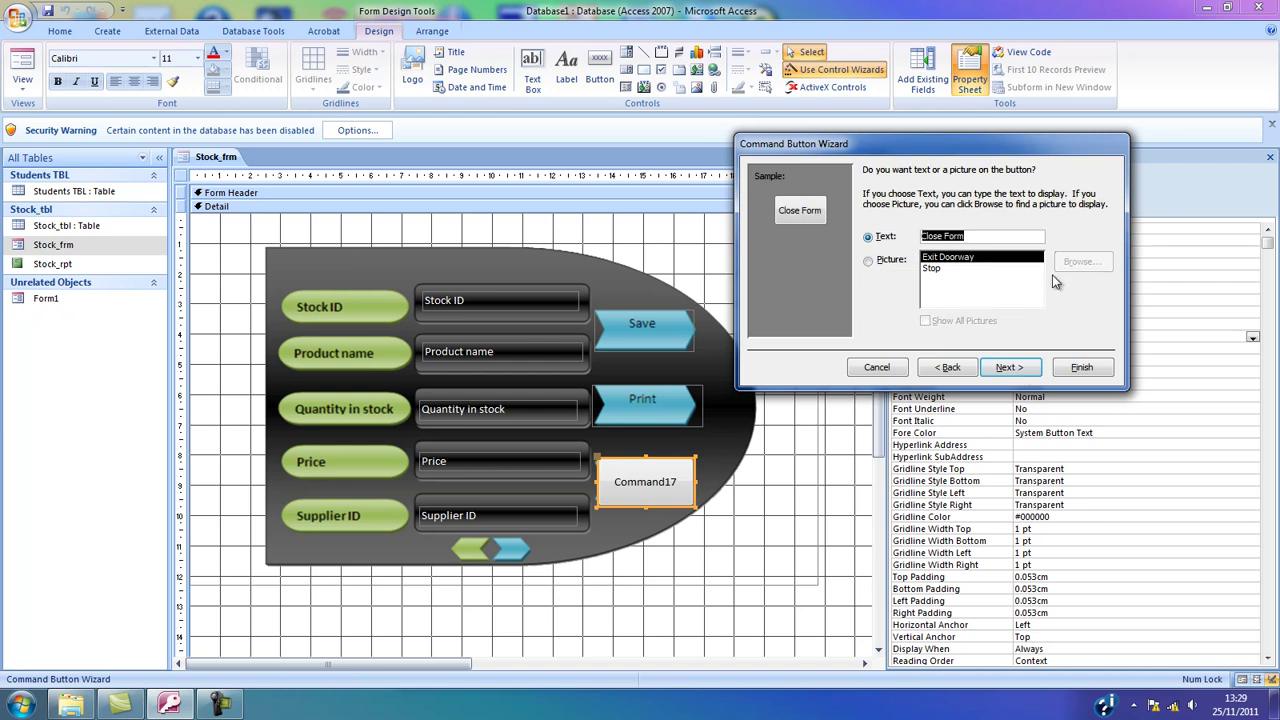
{"action": "key", "text": "BackSpace"}
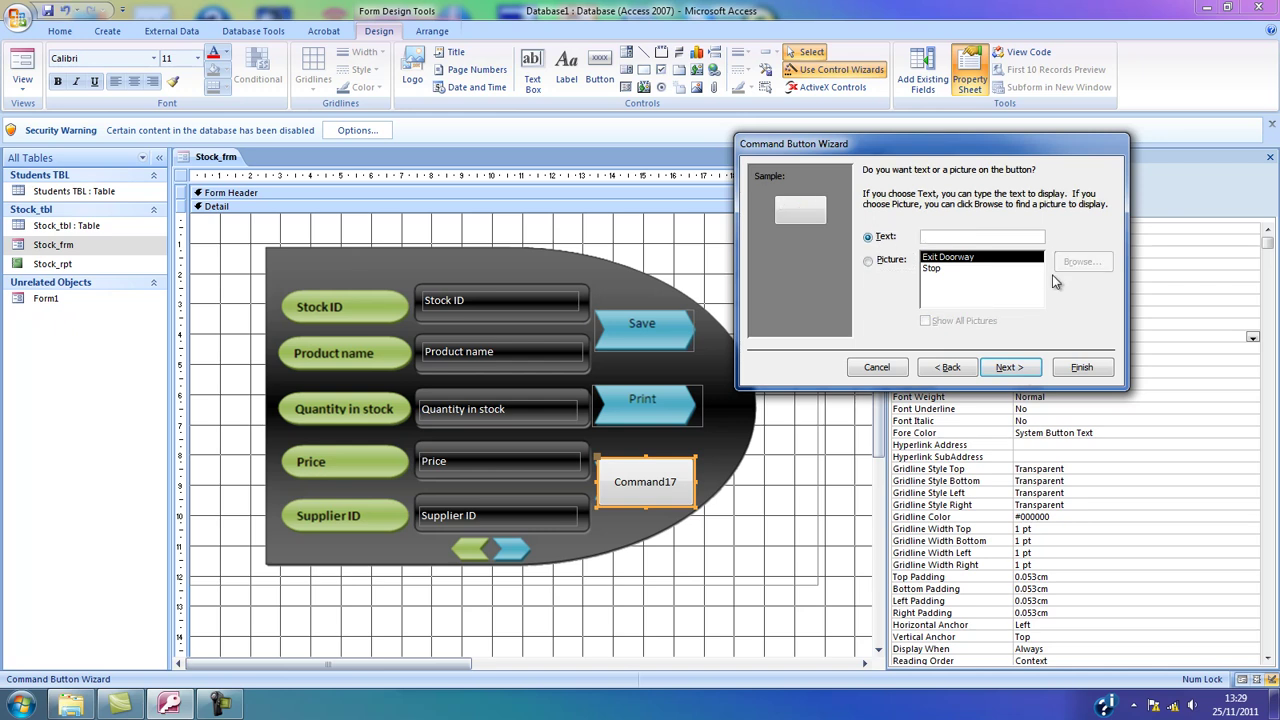
{"action": "left_click", "coordinate": [1007, 367]}
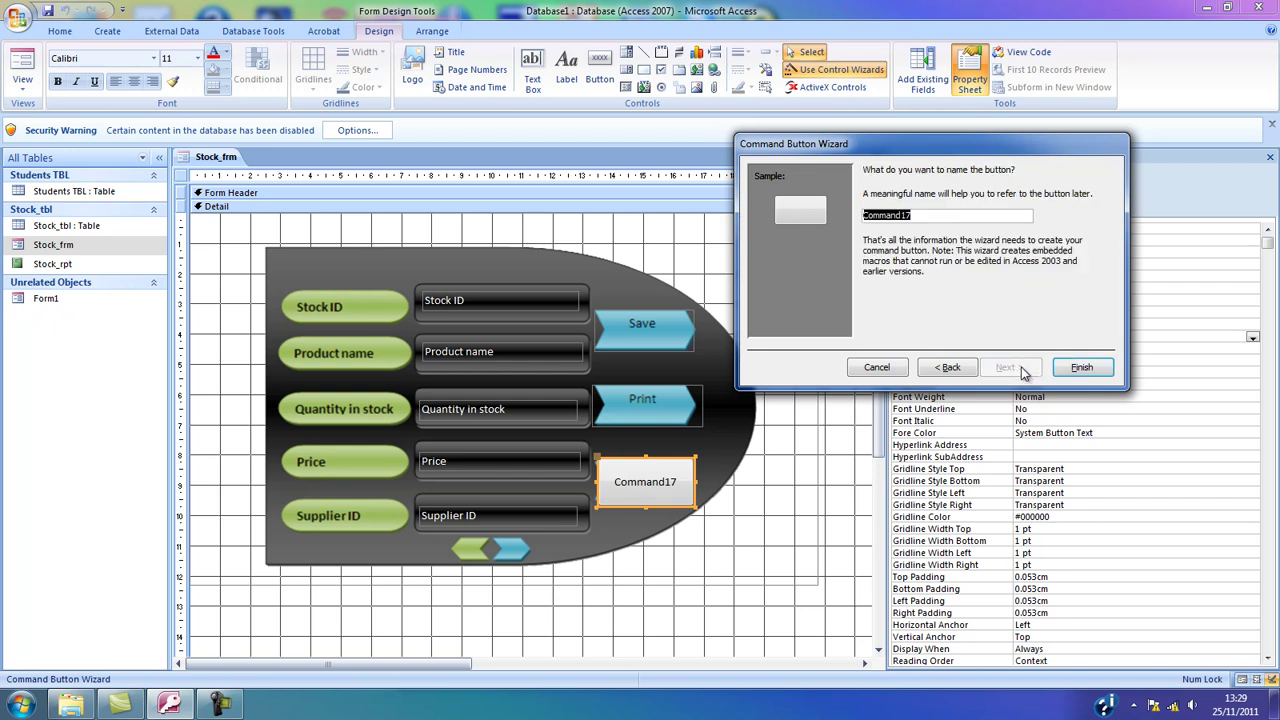
Step: Name the close button cmd_Close_Stock_form and set its Back Style to Transparent
{"action": "type", "text": "cmd_Close_Stock_form"}
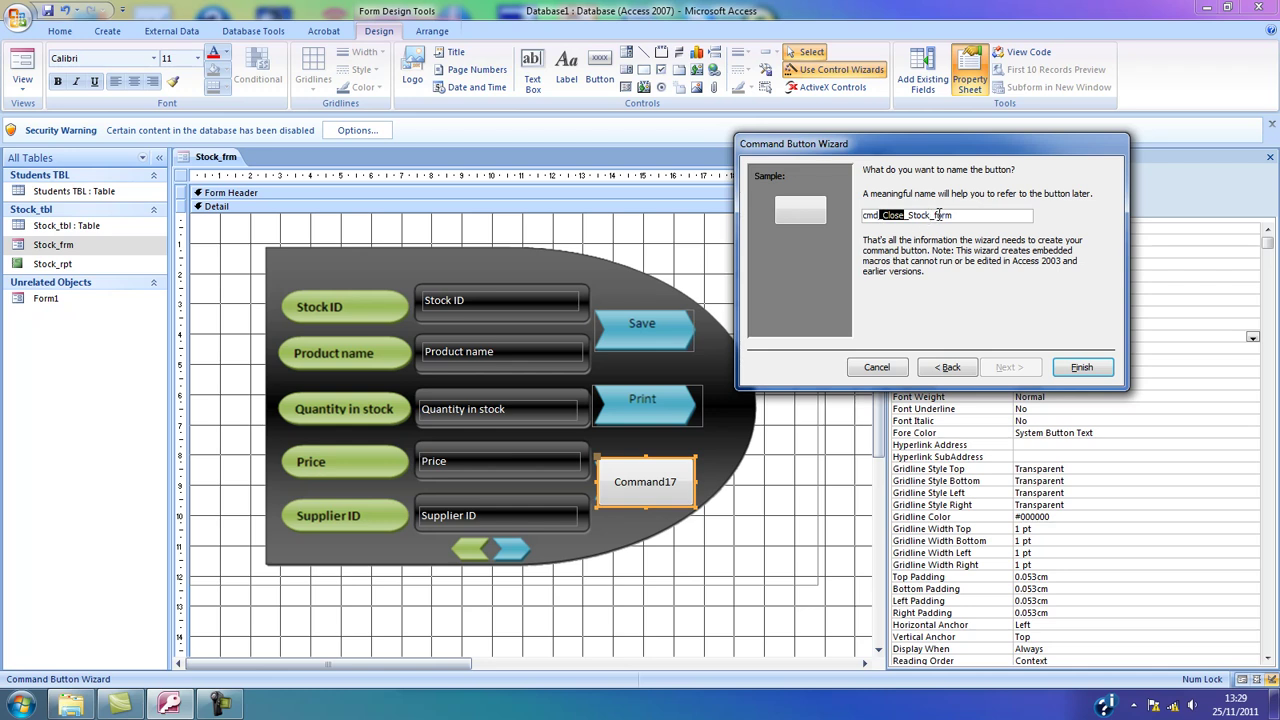
{"action": "left_click_drag", "start_coordinate": [967, 215], "coordinate": [913, 222]}
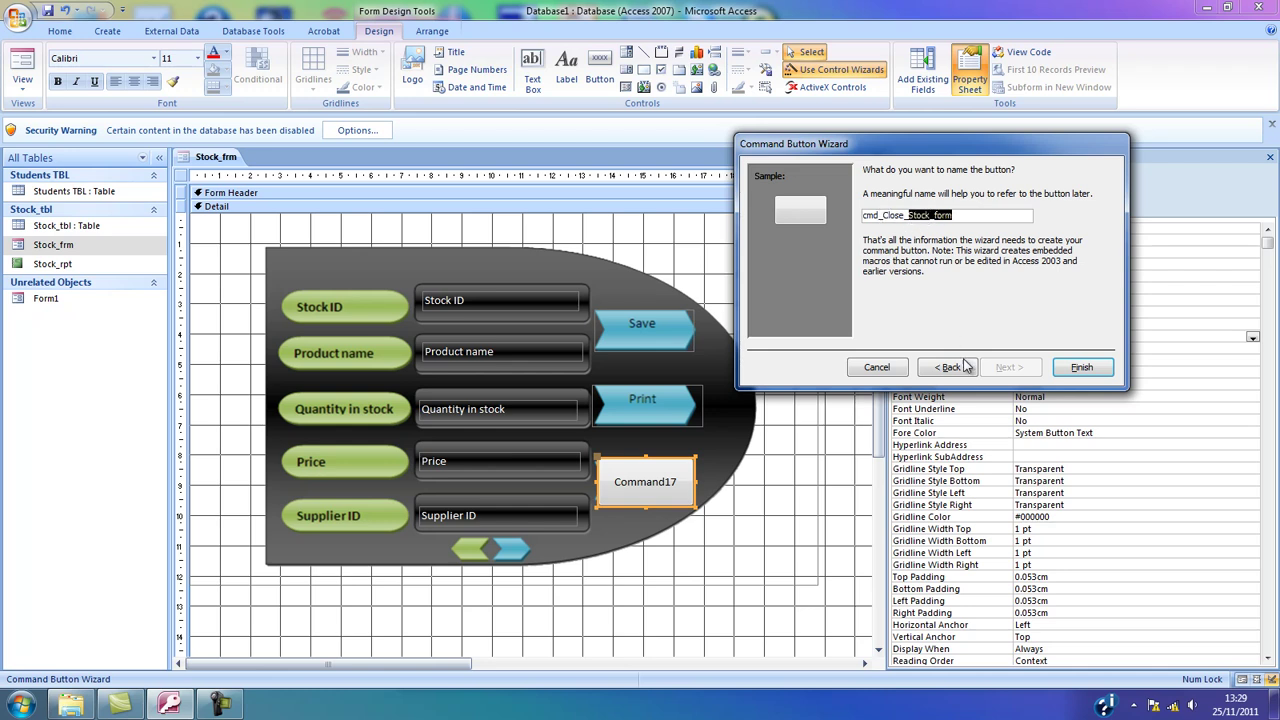
{"action": "left_click", "coordinate": [1084, 368]}
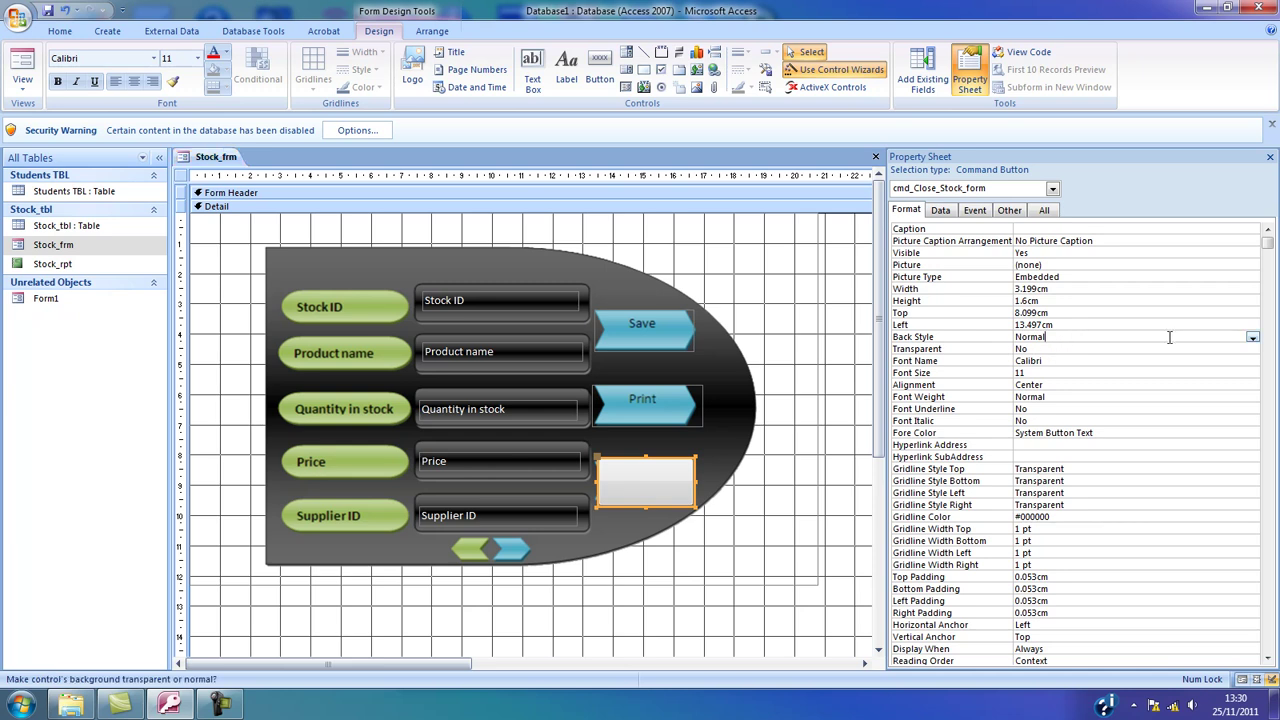
{"action": "left_click", "coordinate": [1252, 337]}
{"action": "left_click", "coordinate": [1233, 349]}
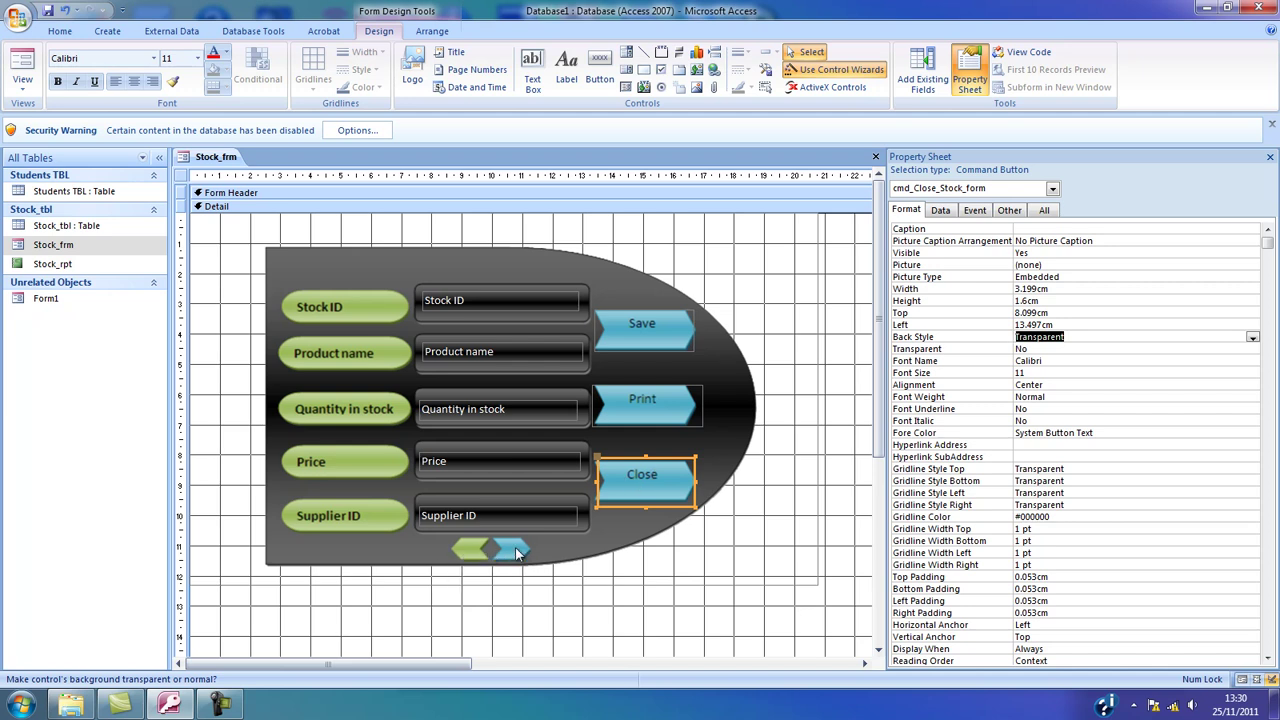
Step: Draw a button over the right arrow set to Go To Next Record, with an empty text caption
{"action": "left_click", "coordinate": [600, 76]}
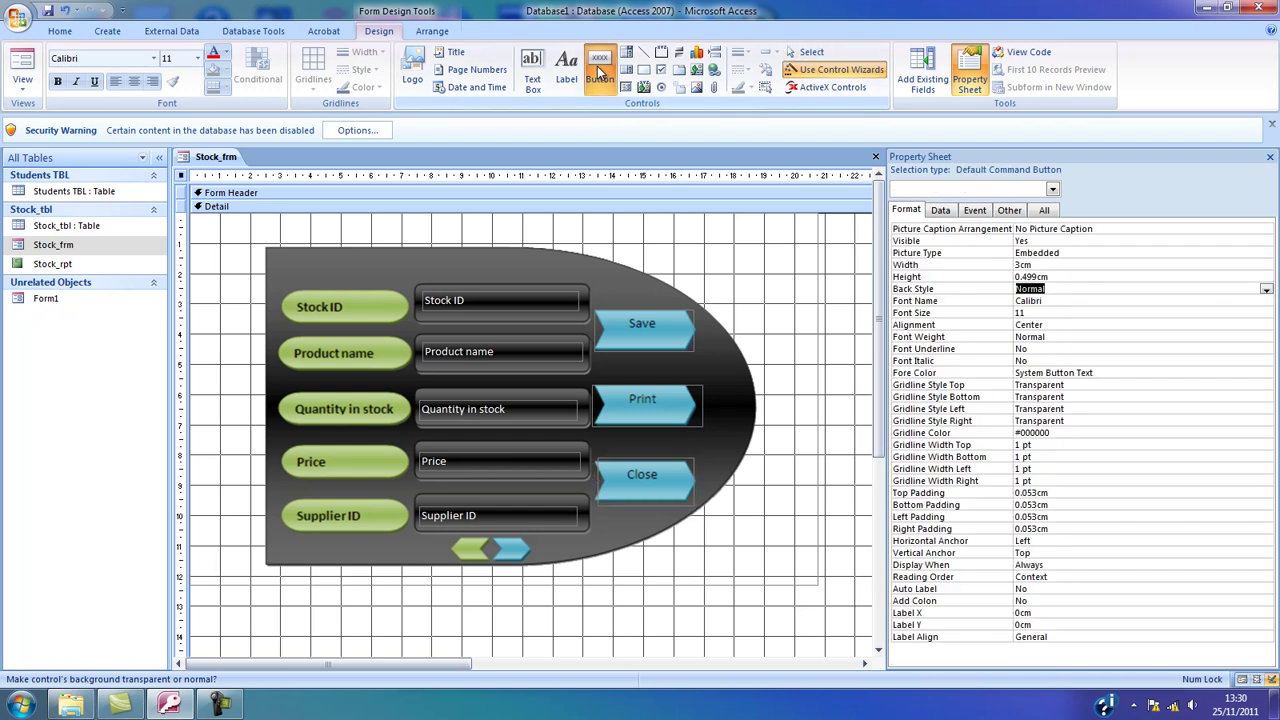
{"action": "left_click_drag", "start_coordinate": [493, 536], "coordinate": [536, 564]}
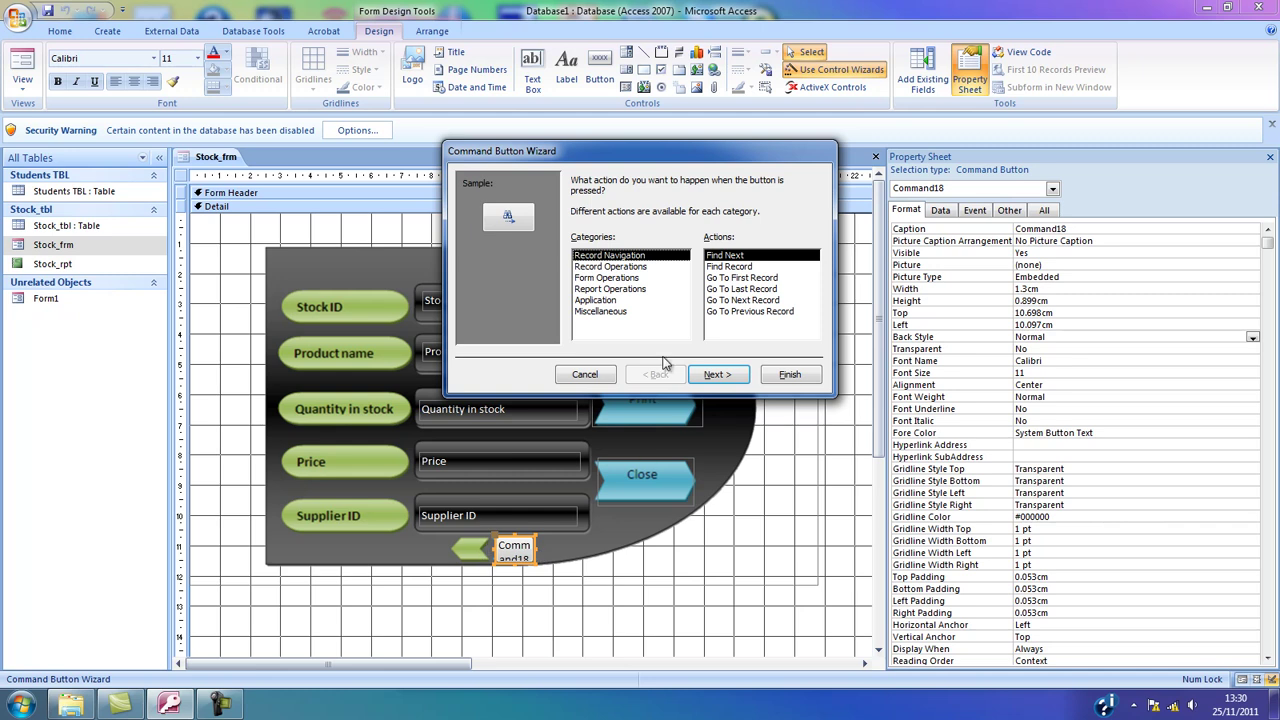
{"action": "left_click", "coordinate": [743, 302]}
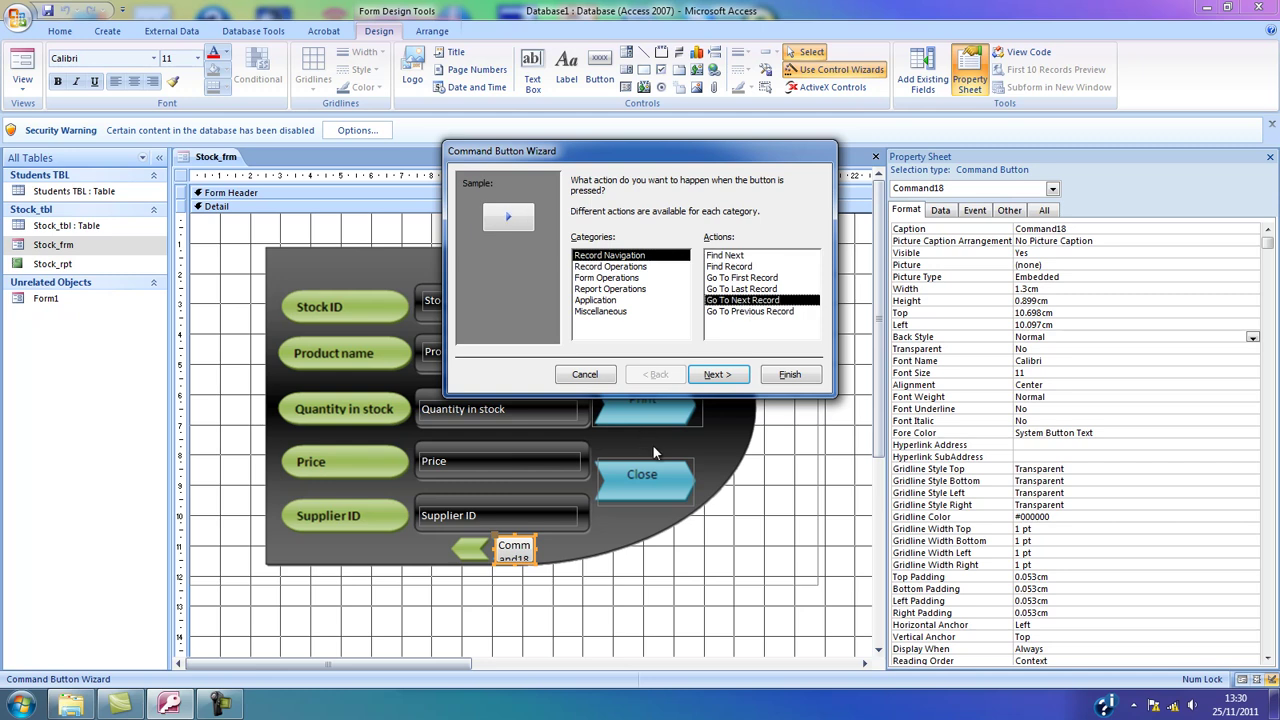
{"action": "left_click", "coordinate": [716, 375]}
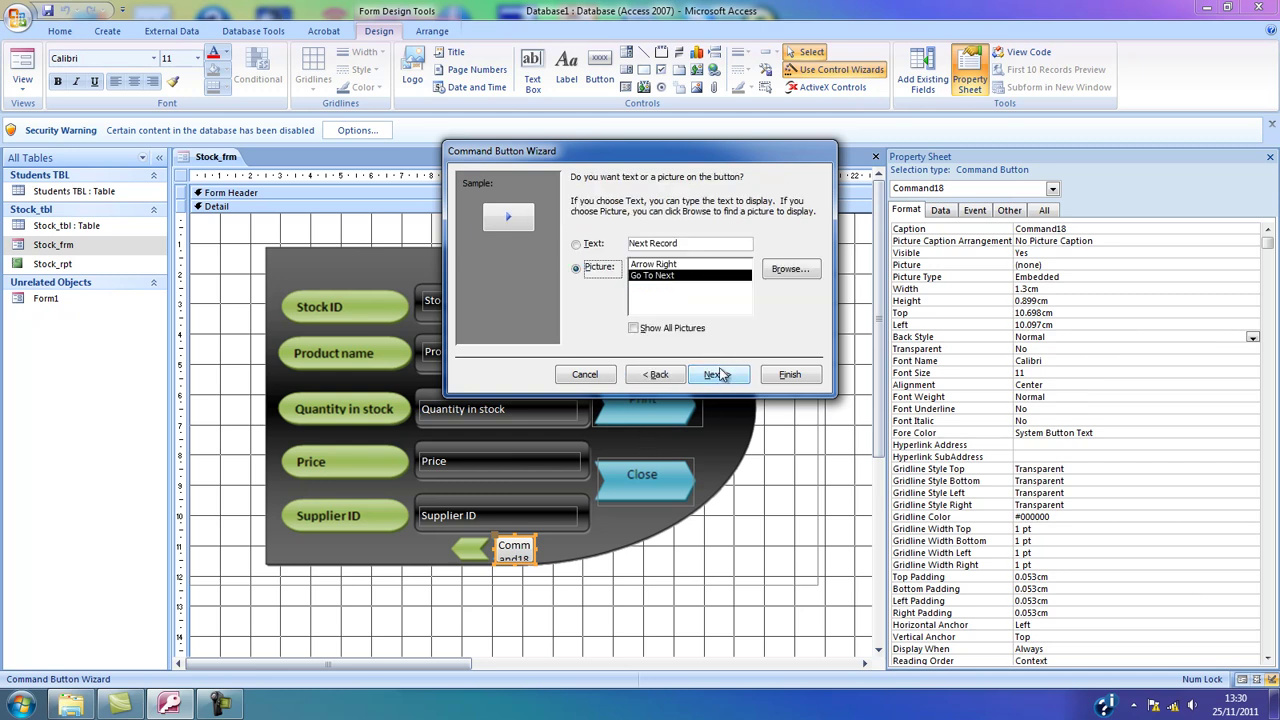
{"action": "left_click", "coordinate": [594, 246]}
{"action": "key", "text": "Tab"}
{"action": "key", "text": "BackSpace"}
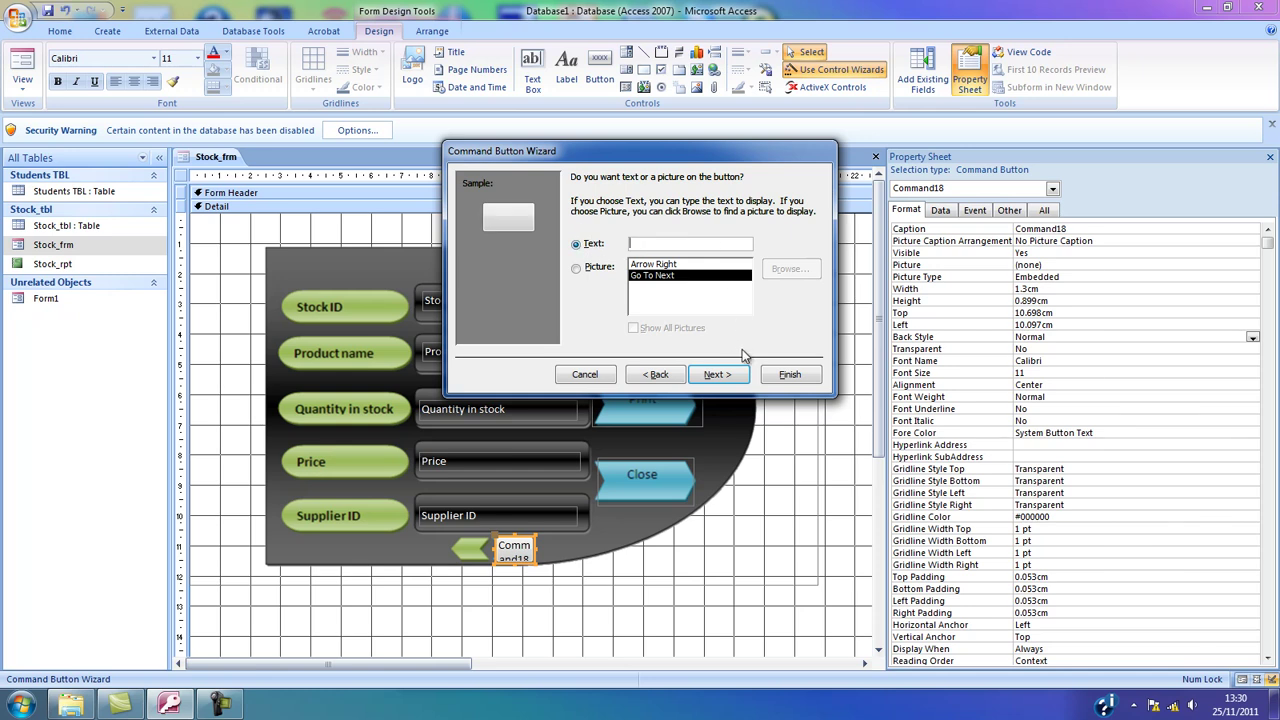
{"action": "left_click", "coordinate": [721, 385]}
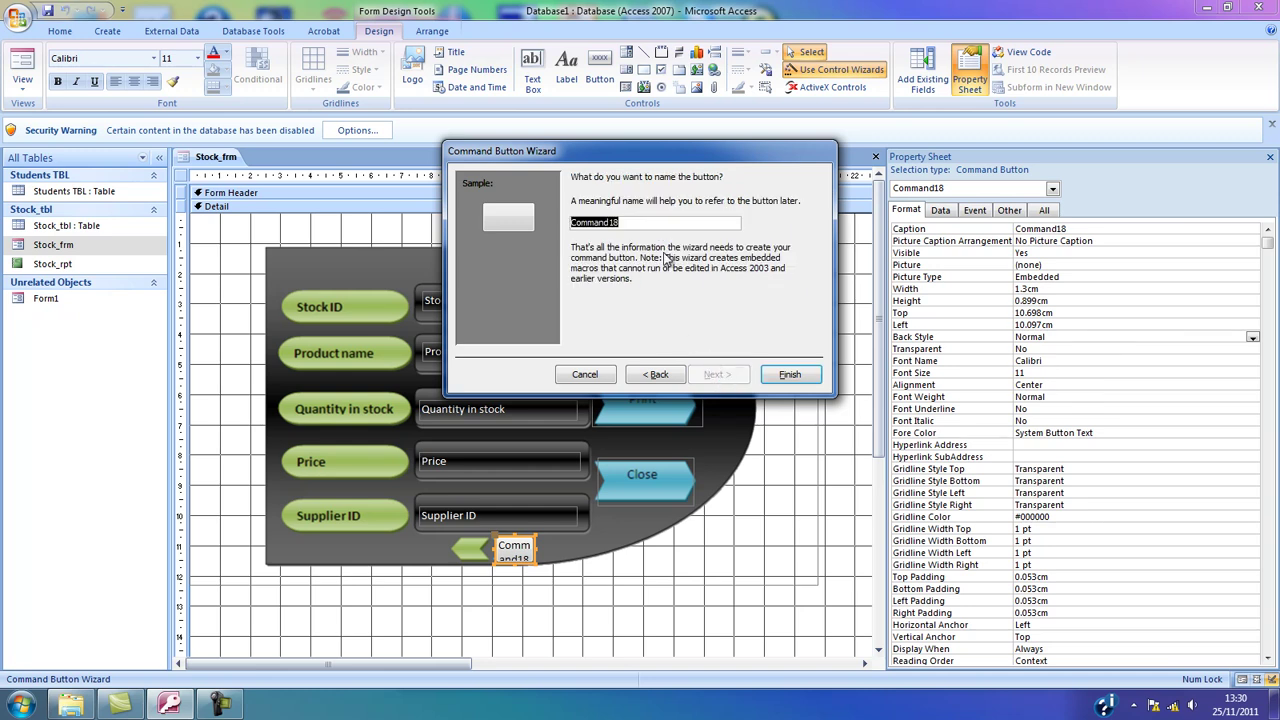
Step: Name the button cmd_Next_Stock_form and finish the wizard
{"action": "type", "text": "cmdNext_Stock_form"}
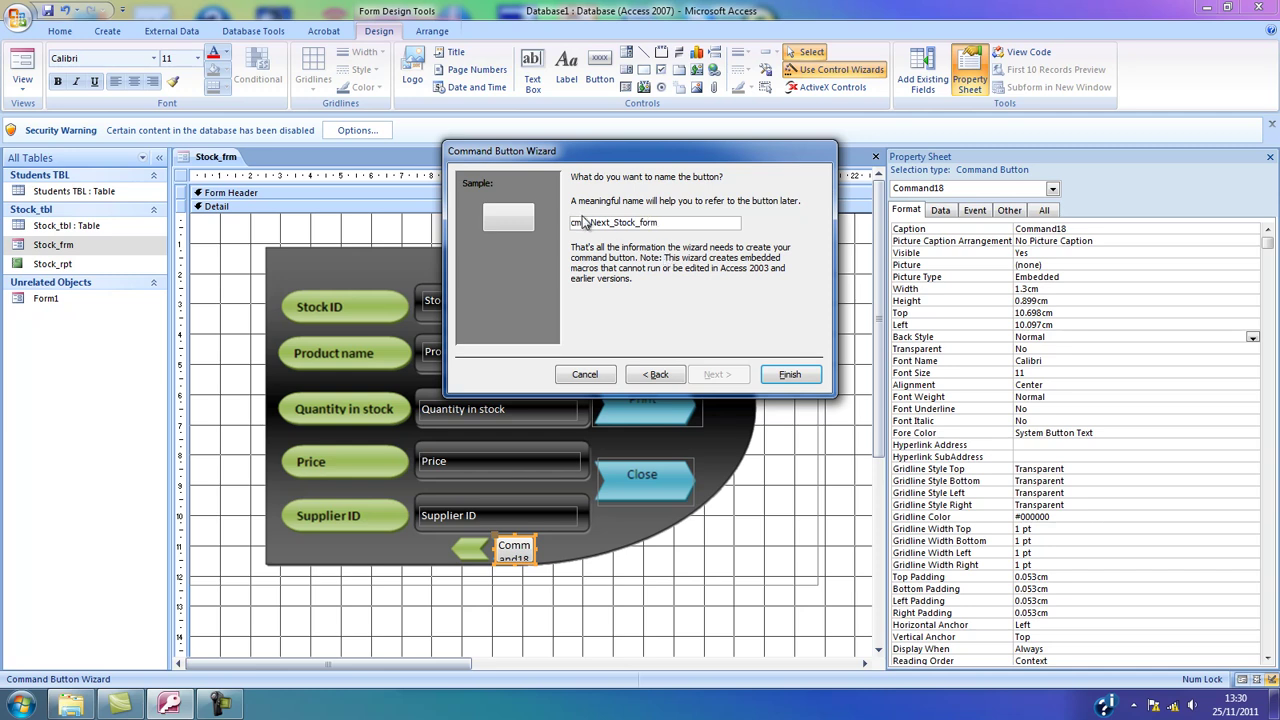
{"action": "mouse_move", "coordinate": [588, 224]}
{"action": "left_mouse_down"}
{"action": "mouse_move", "coordinate": [572, 224]}
{"action": "mouse_move", "coordinate": [598, 224]}
{"action": "left_mouse_up"}
{"action": "left_click_drag", "start_coordinate": [614, 222], "coordinate": [658, 222]}
{"action": "left_click", "coordinate": [790, 375]}
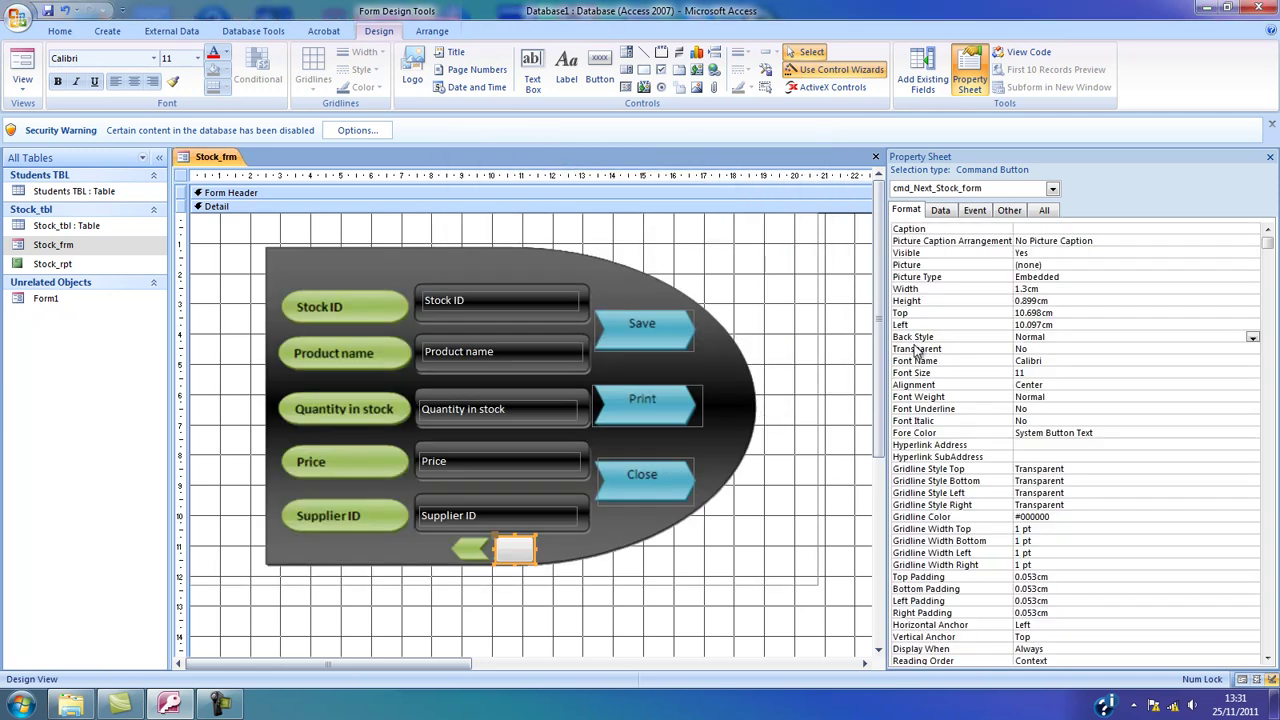
Step: Set cmd_Next_Stock_form's Back Style to Transparent, then pick the Button control again
{"action": "left_click", "coordinate": [1064, 336]}
{"action": "left_click", "coordinate": [1253, 338]}
{"action": "left_click", "coordinate": [1240, 350]}
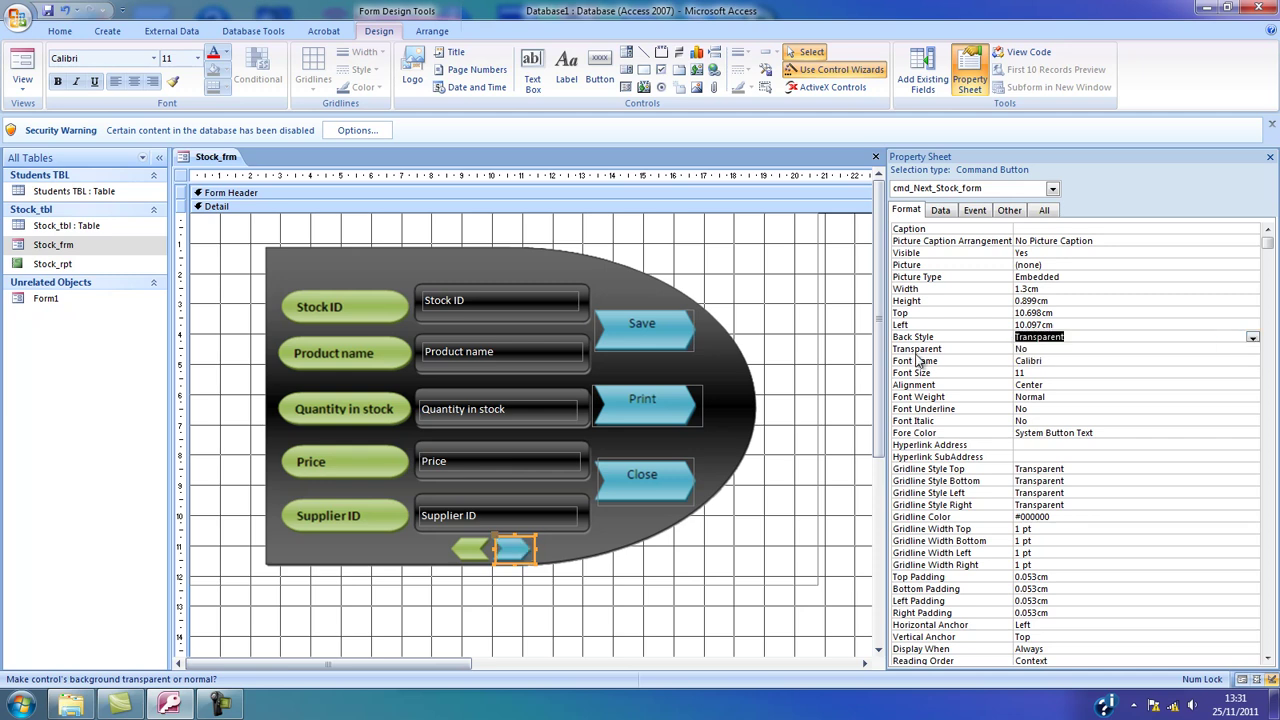
{"action": "left_click", "coordinate": [600, 78]}
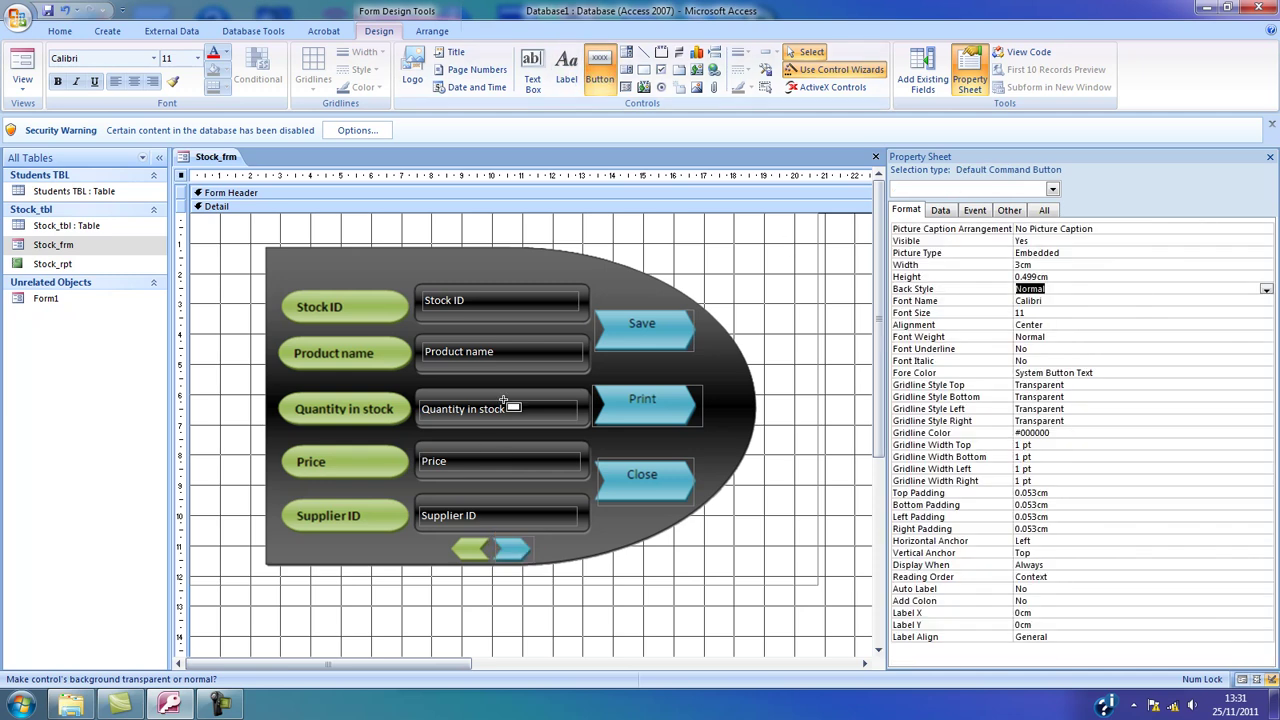
Step: Draw a previous-record button over the left arrow, with no caption, named cmd_Back_Stock_form
{"action": "left_click_drag", "start_coordinate": [445, 540], "coordinate": [499, 569]}
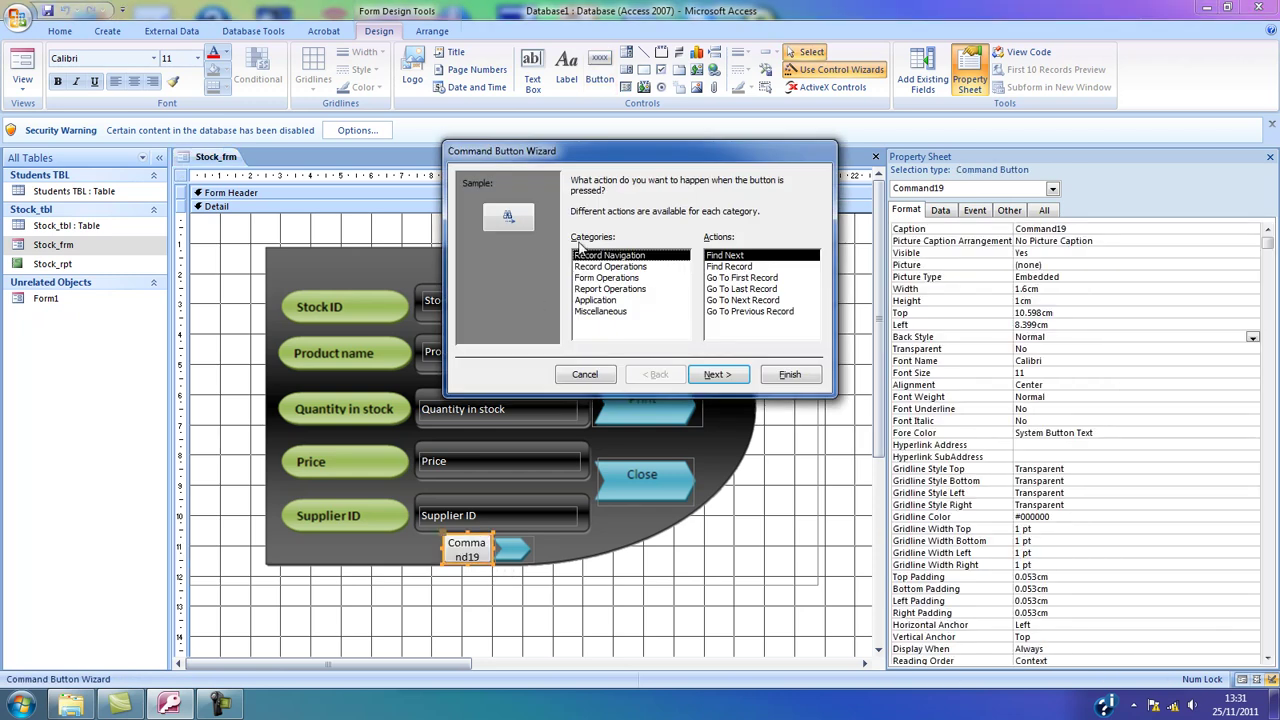
{"action": "left_click", "coordinate": [742, 313]}
{"action": "left_click", "coordinate": [716, 374]}
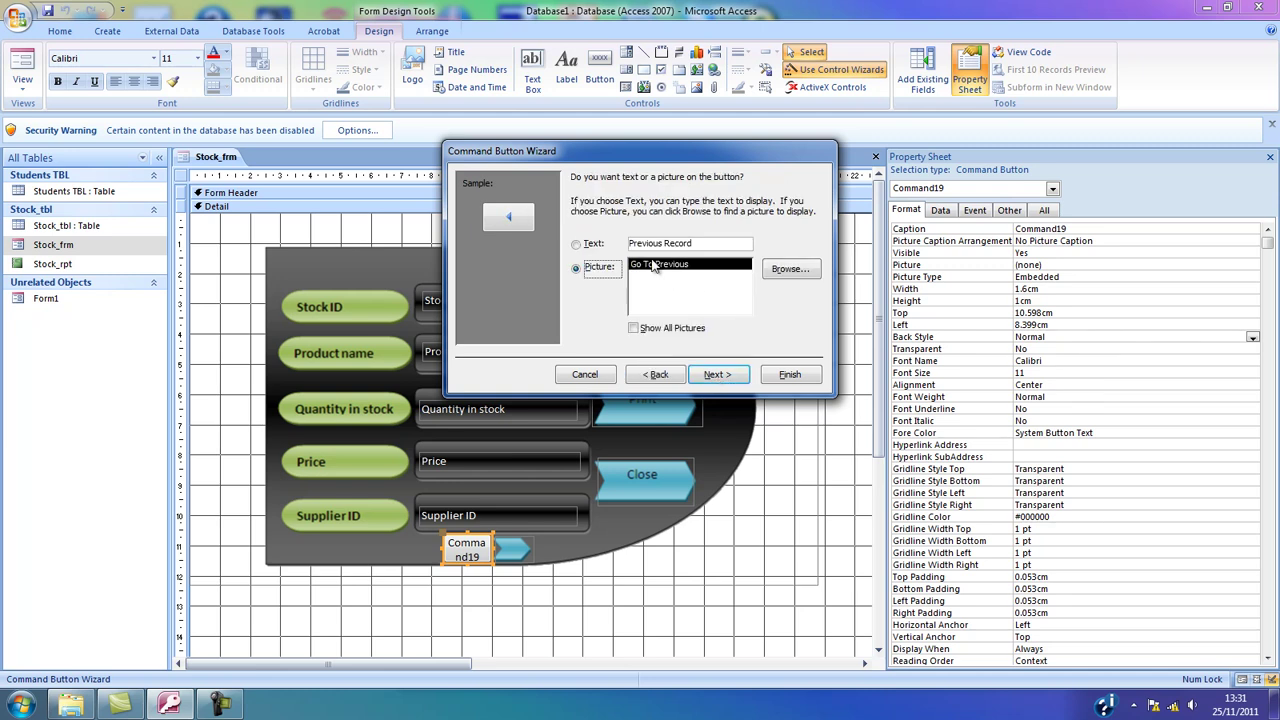
{"action": "left_click", "coordinate": [576, 244]}
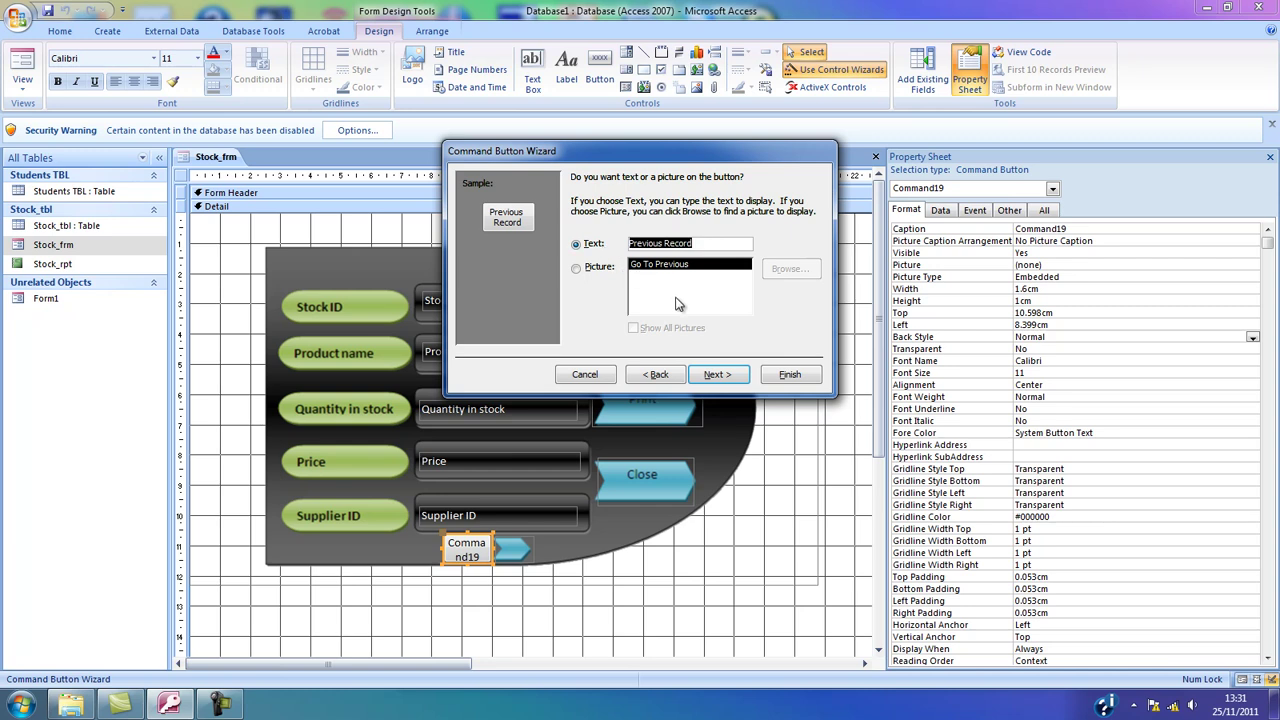
{"action": "key", "text": "BackSpace"}
{"action": "left_click", "coordinate": [716, 374]}
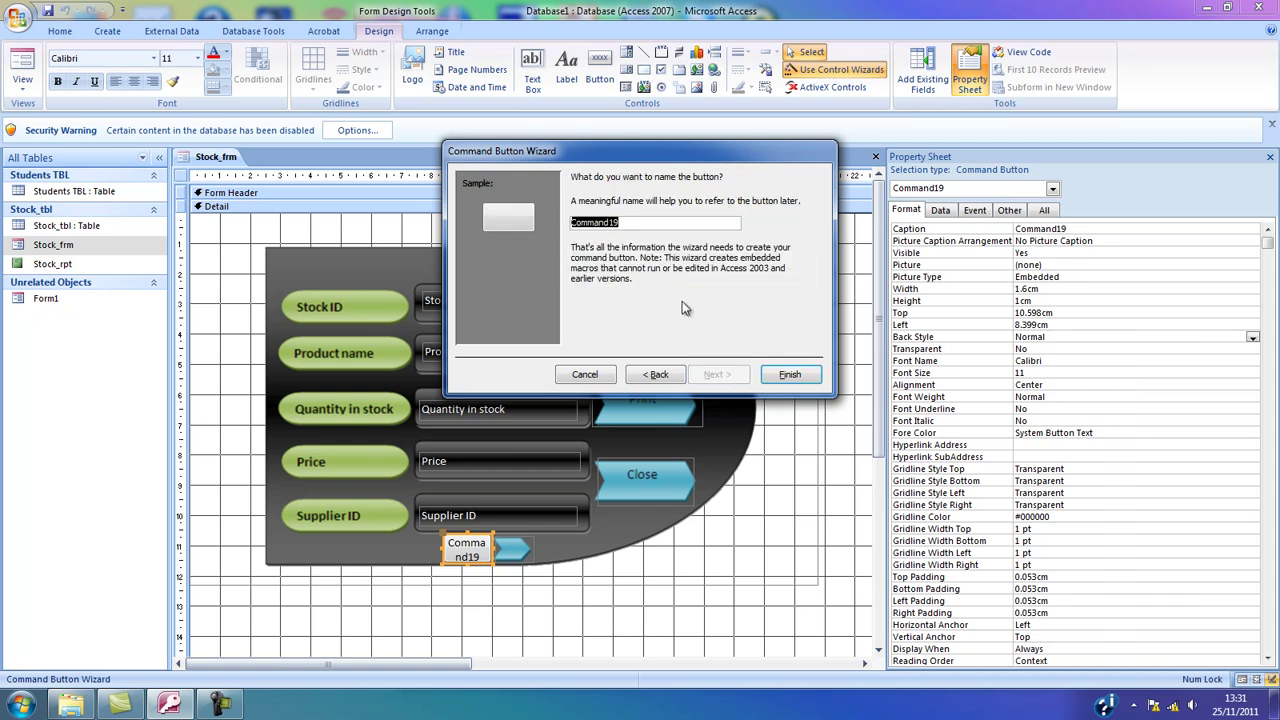
{"action": "type", "text": "cmd_Back_Stock_form"}
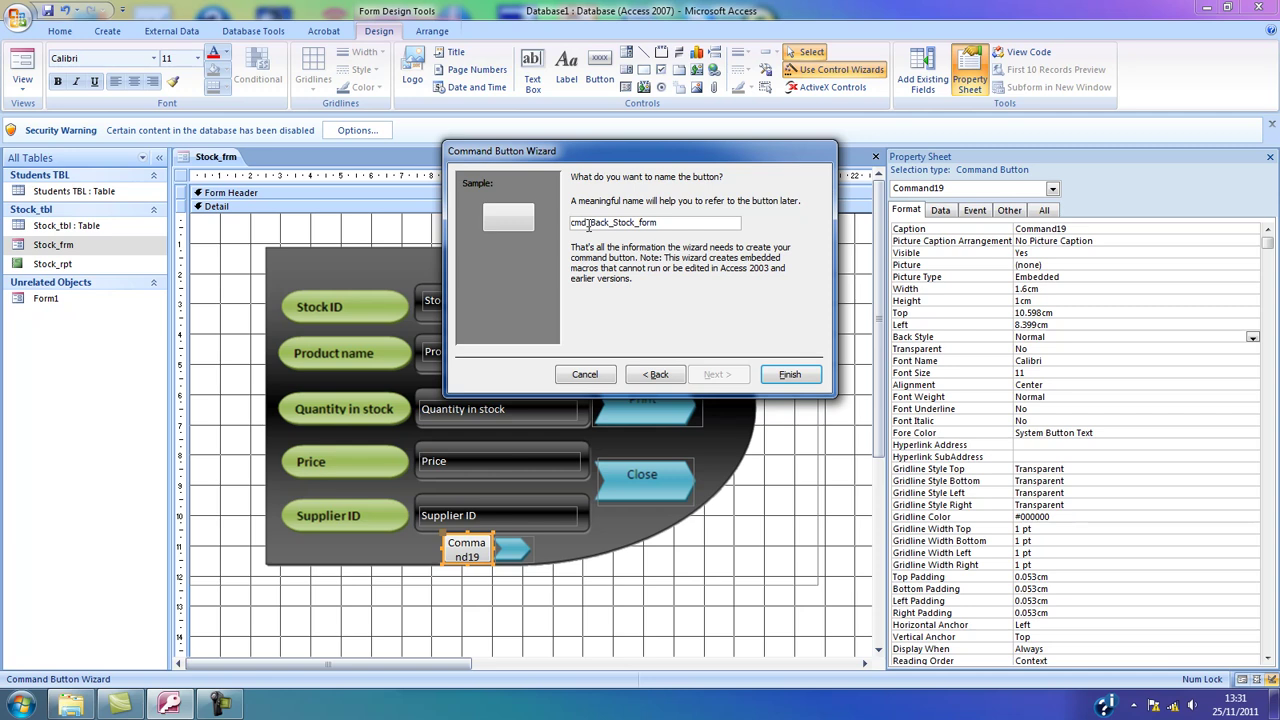
{"action": "left_click_drag", "start_coordinate": [588, 225], "coordinate": [650, 224]}
{"action": "left_click", "coordinate": [790, 376]}
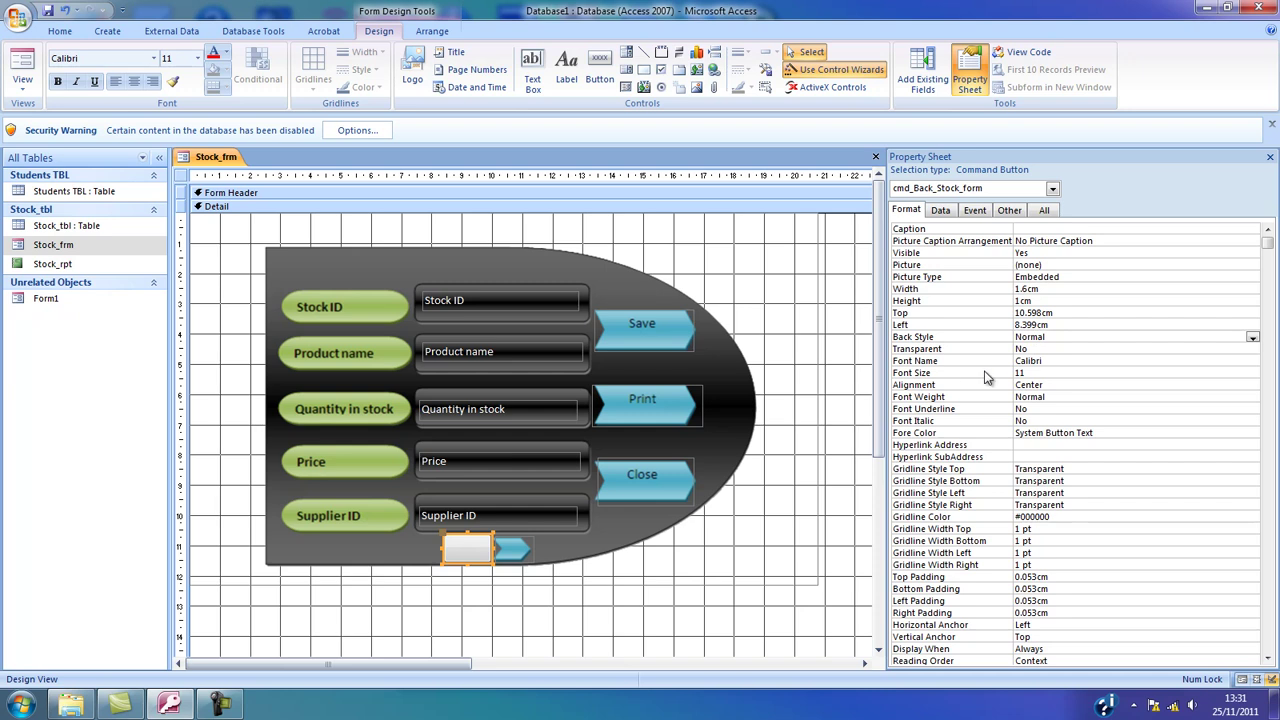
Step: Set the button's Back Style to Transparent so the green arrow shows through
{"action": "left_click", "coordinate": [1152, 340]}
{"action": "left_click", "coordinate": [1252, 337]}
{"action": "left_click", "coordinate": [1050, 349]}
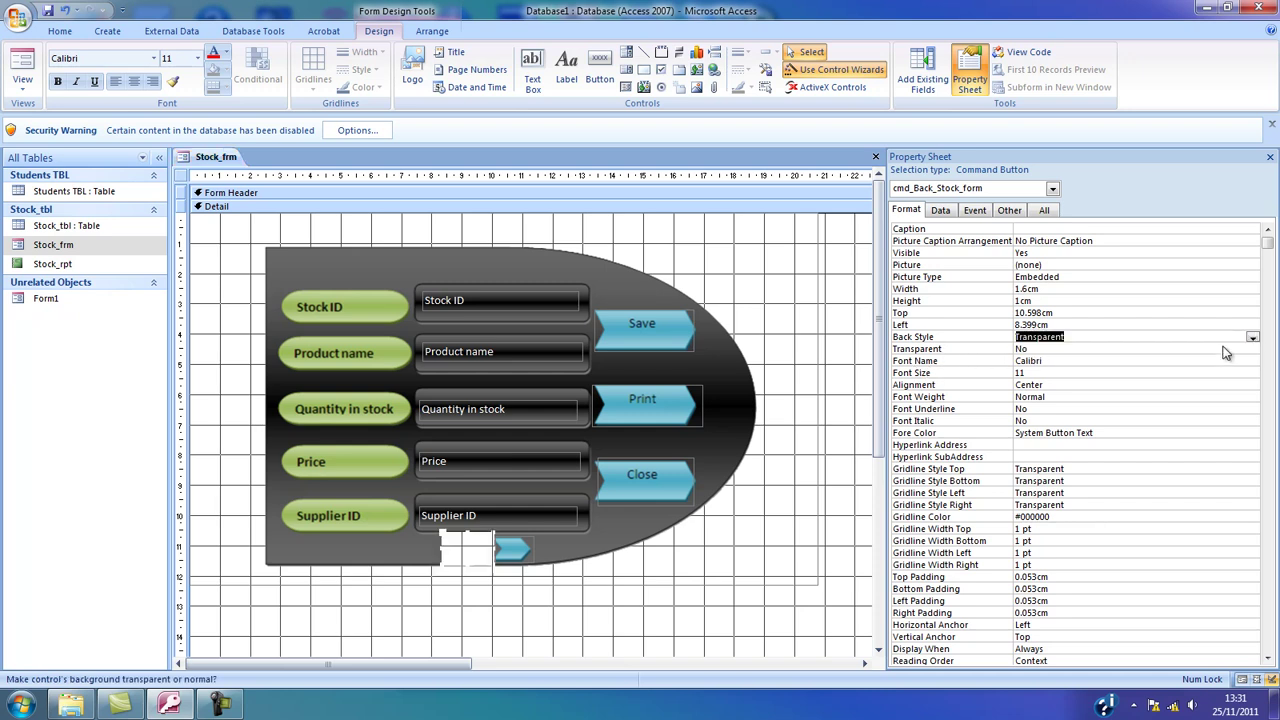
Step: In Form View, rename record 1's product to Black Pens and save the record
{"action": "left_click", "coordinate": [24, 68]}
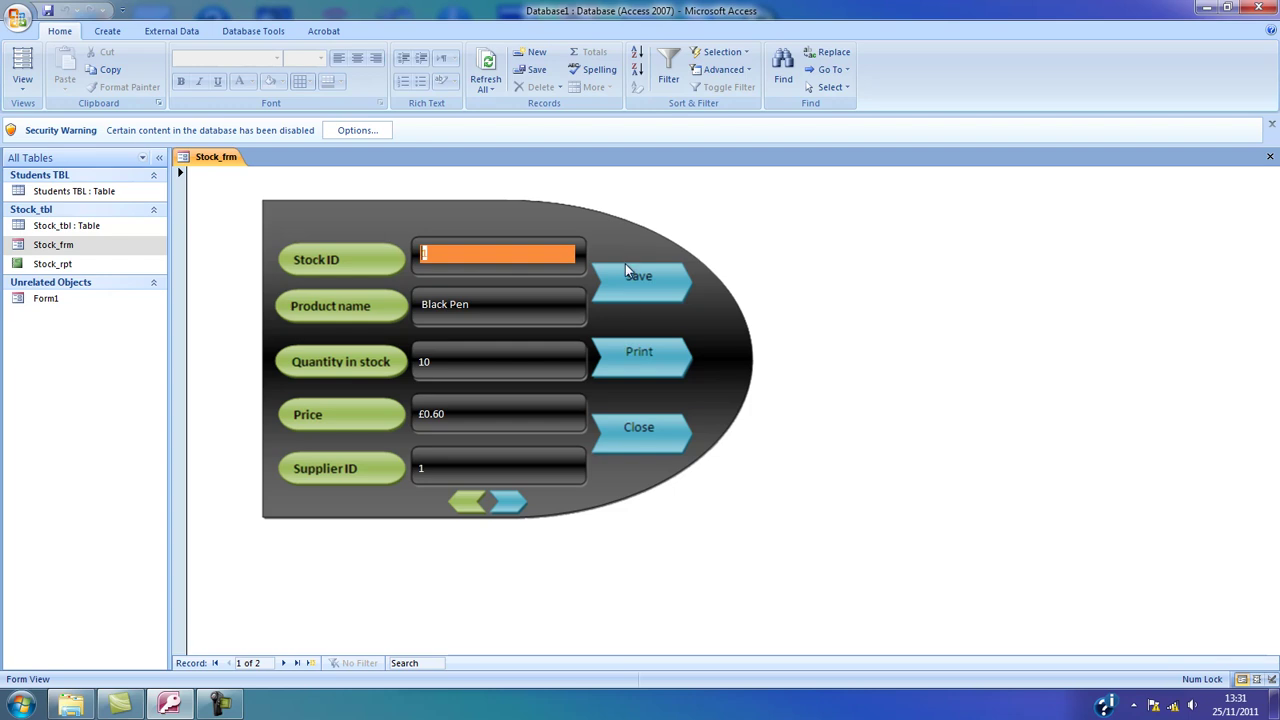
{"action": "left_click", "coordinate": [454, 348]}
{"action": "left_click", "coordinate": [478, 308]}
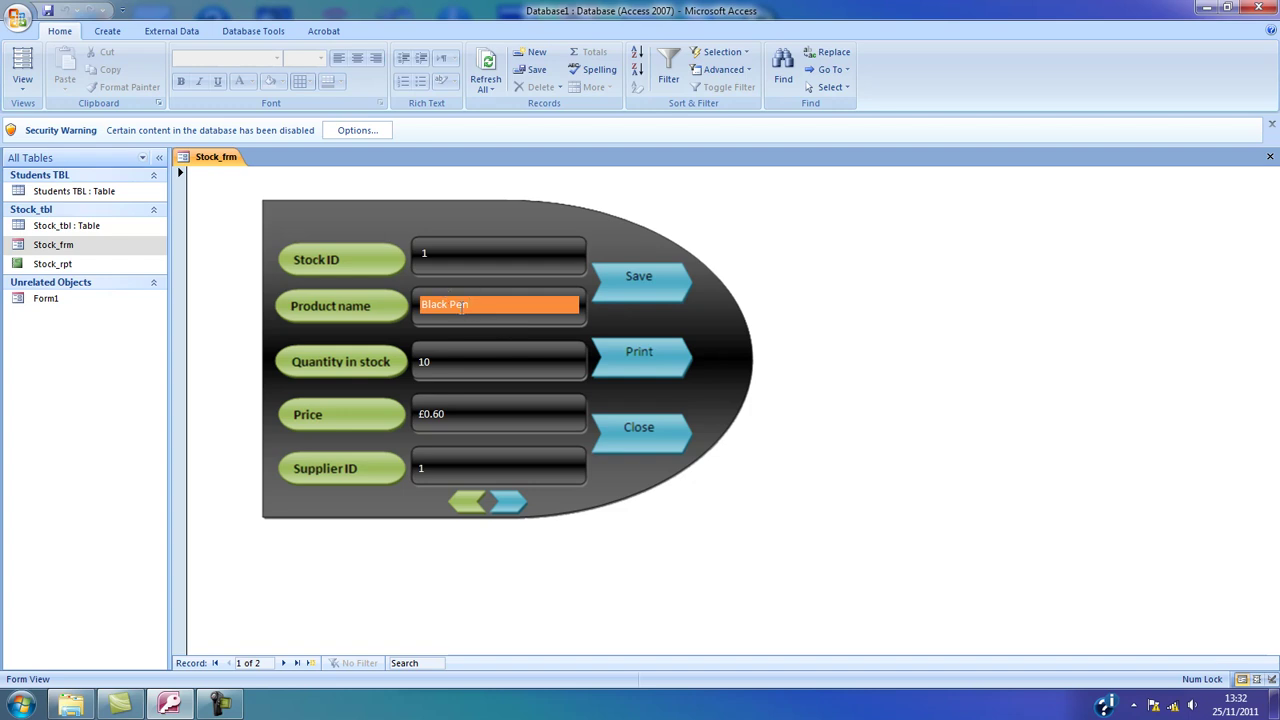
{"action": "left_click", "coordinate": [638, 284]}
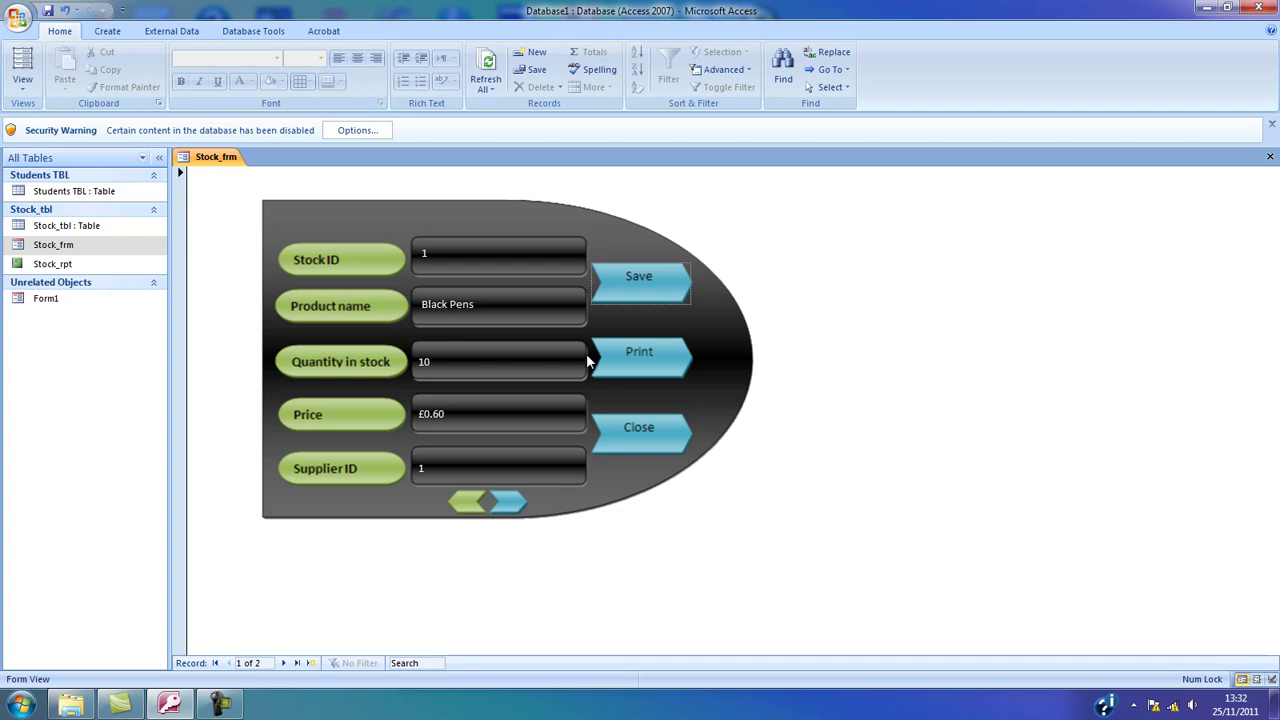
Step: Step to record 2 and back to record 1 with the arrow buttons, then test Print
{"action": "left_click", "coordinate": [513, 506]}
{"action": "left_click", "coordinate": [513, 506]}
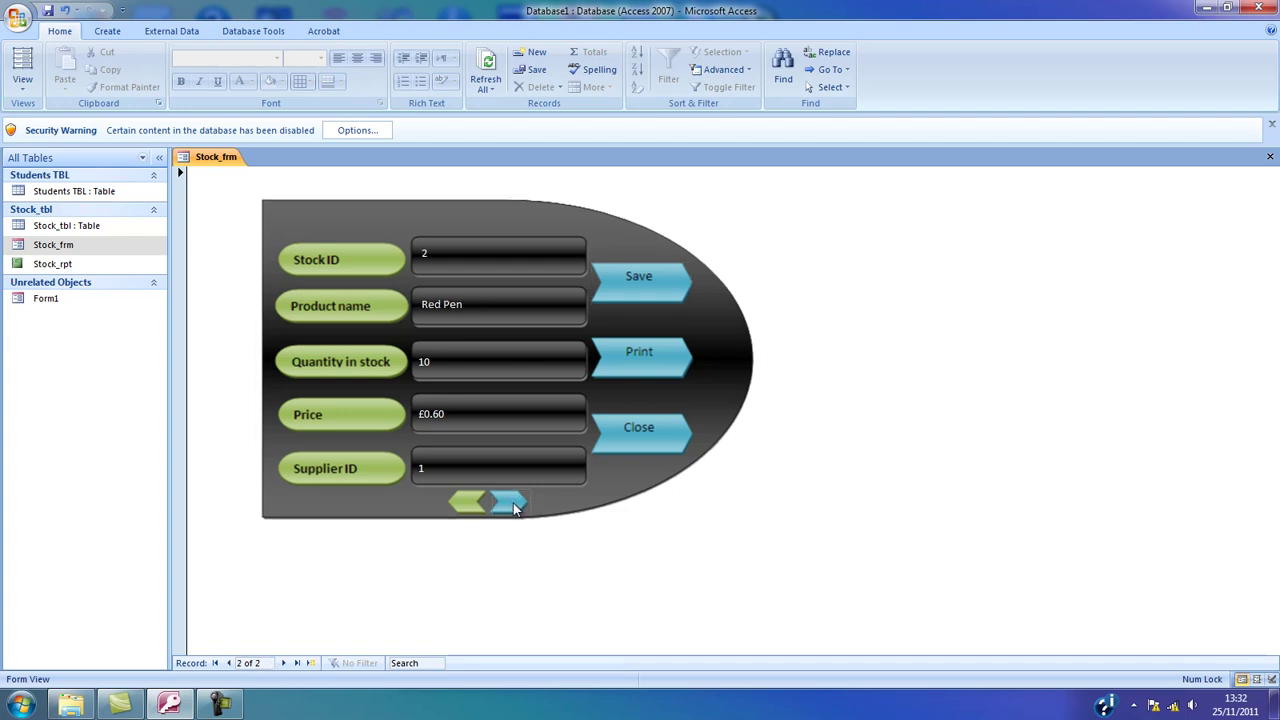
{"action": "left_click", "coordinate": [433, 255]}
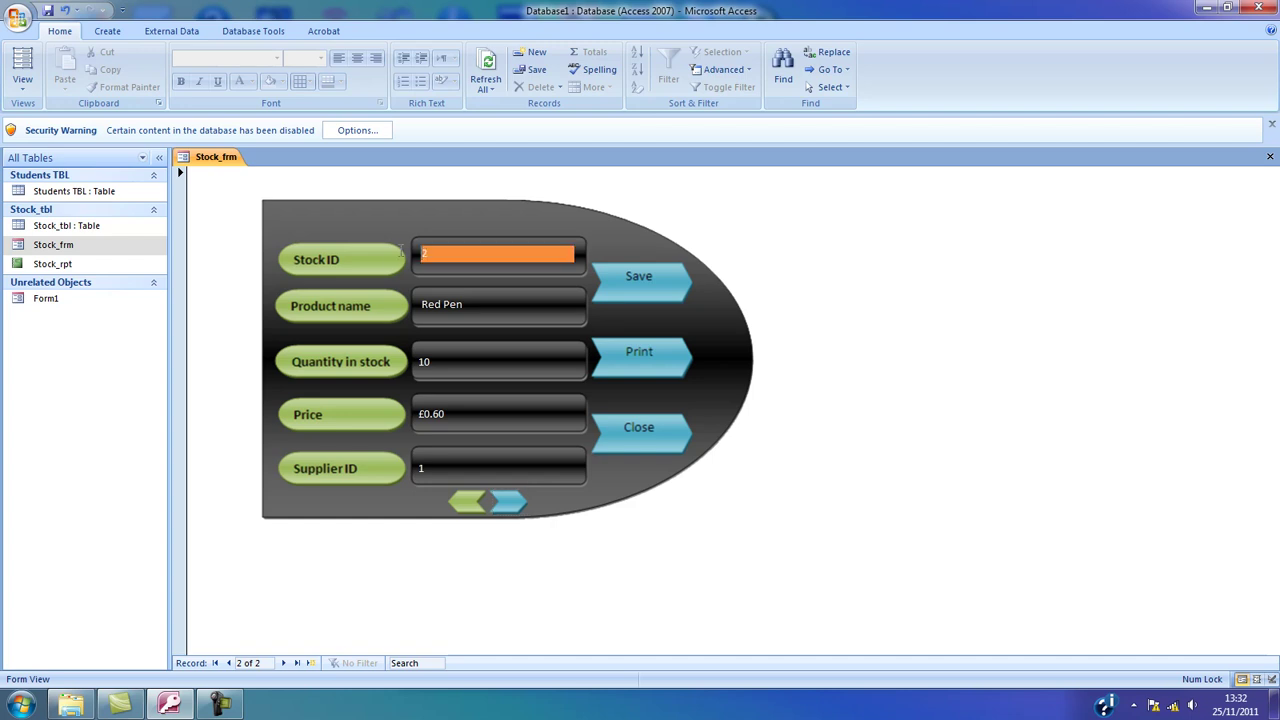
{"action": "left_click_drag", "start_coordinate": [471, 311], "coordinate": [435, 308]}
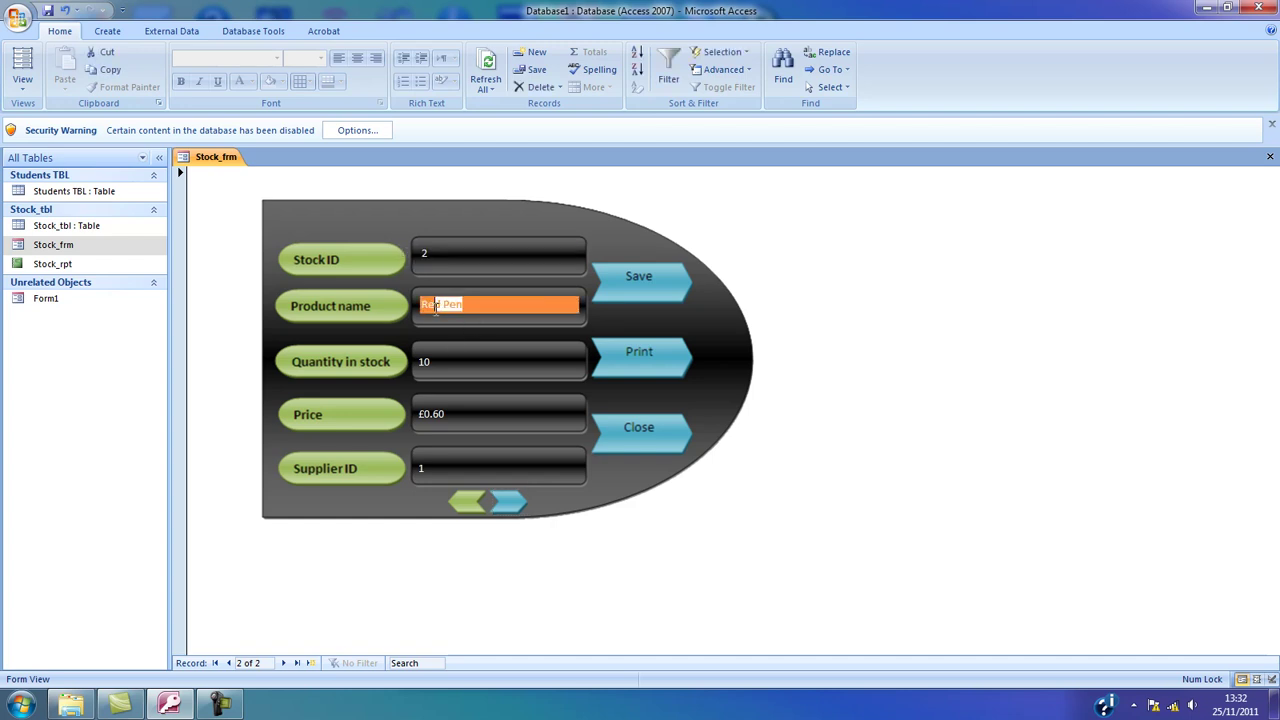
{"action": "left_click", "coordinate": [465, 505]}
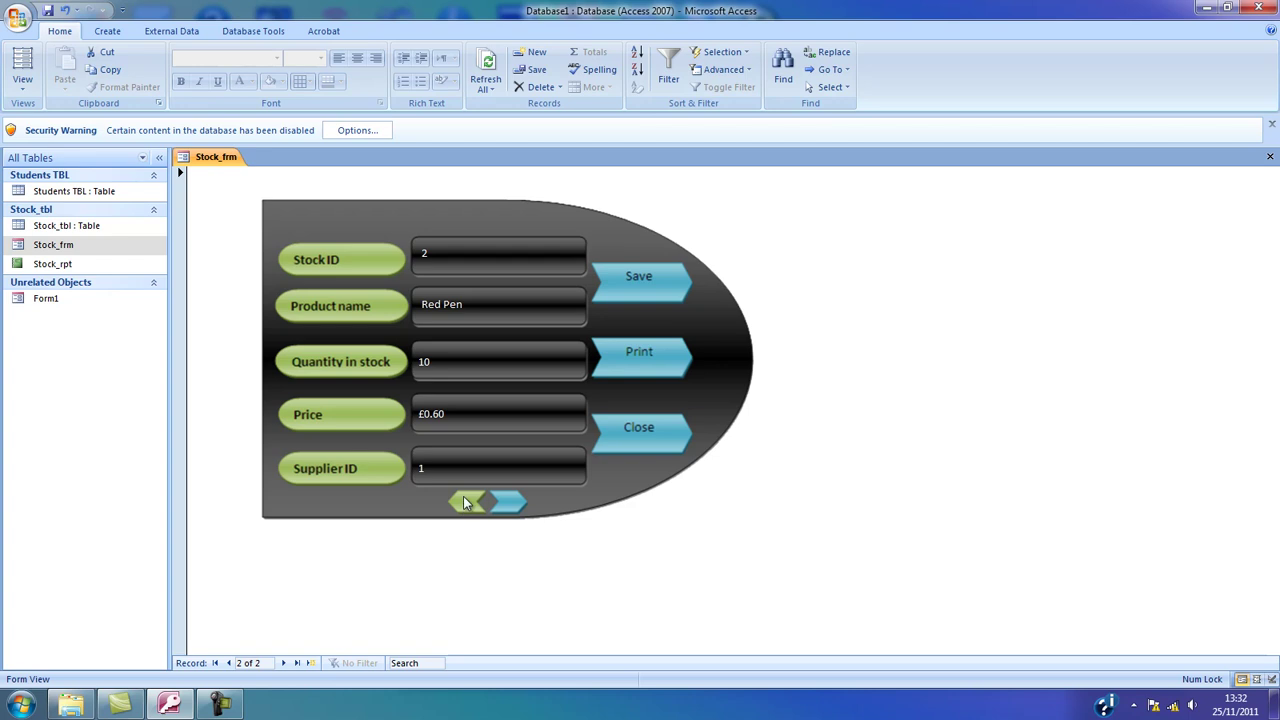
{"action": "left_click_drag", "start_coordinate": [424, 305], "coordinate": [473, 304]}
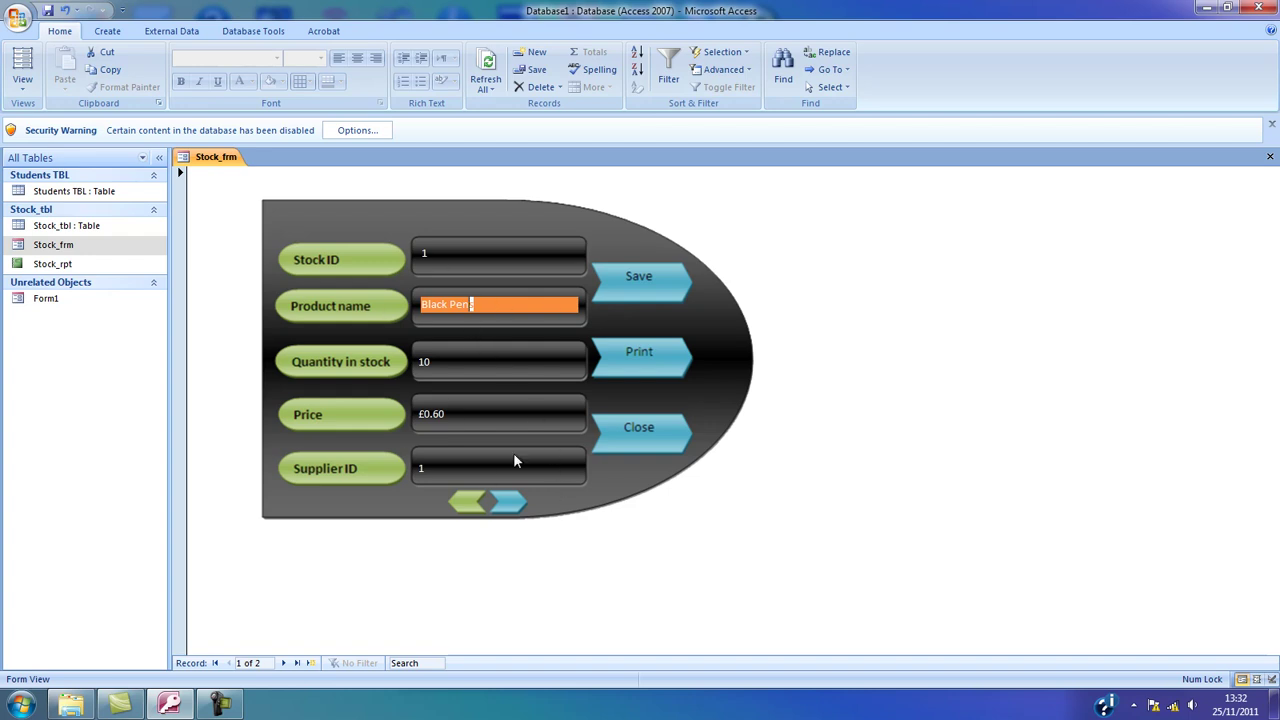
{"action": "left_click", "coordinate": [643, 361]}
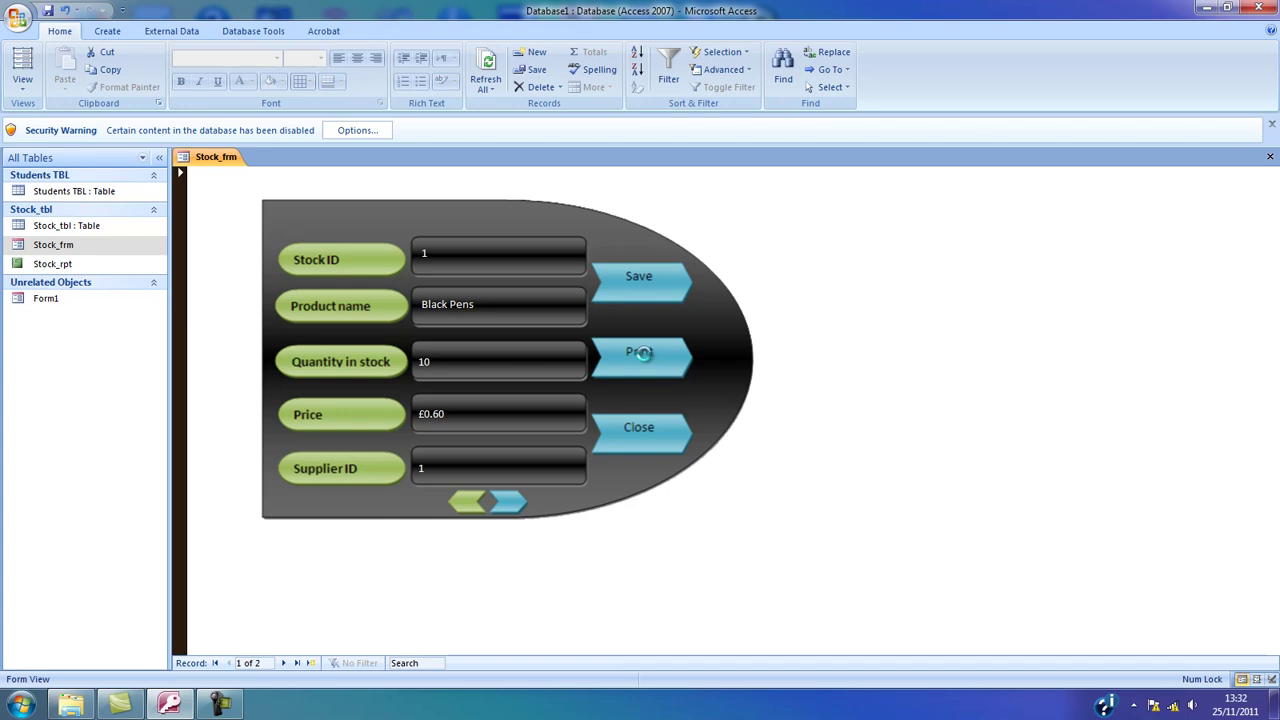
Step: Cancel the Print dialog, then close Stock_frm with its Close button, saving design changes
{"action": "left_click_drag", "start_coordinate": [607, 160], "coordinate": [549, 242]}
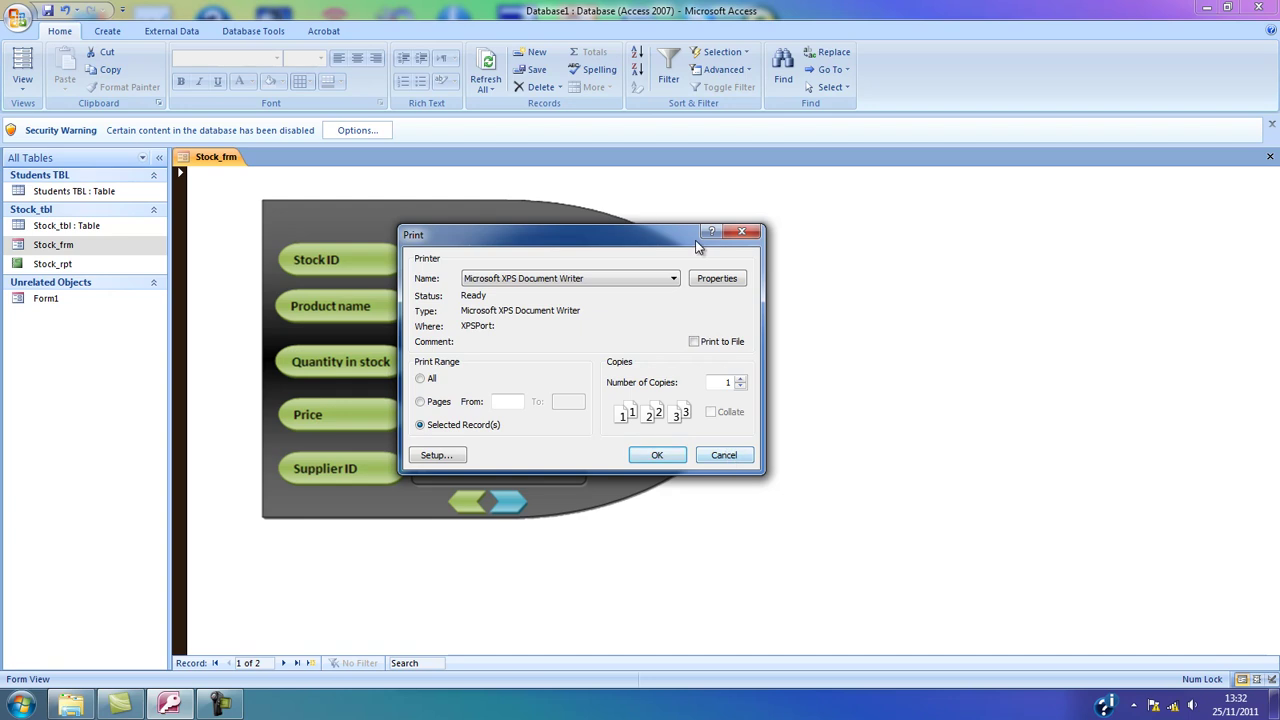
{"action": "left_click", "coordinate": [725, 455]}
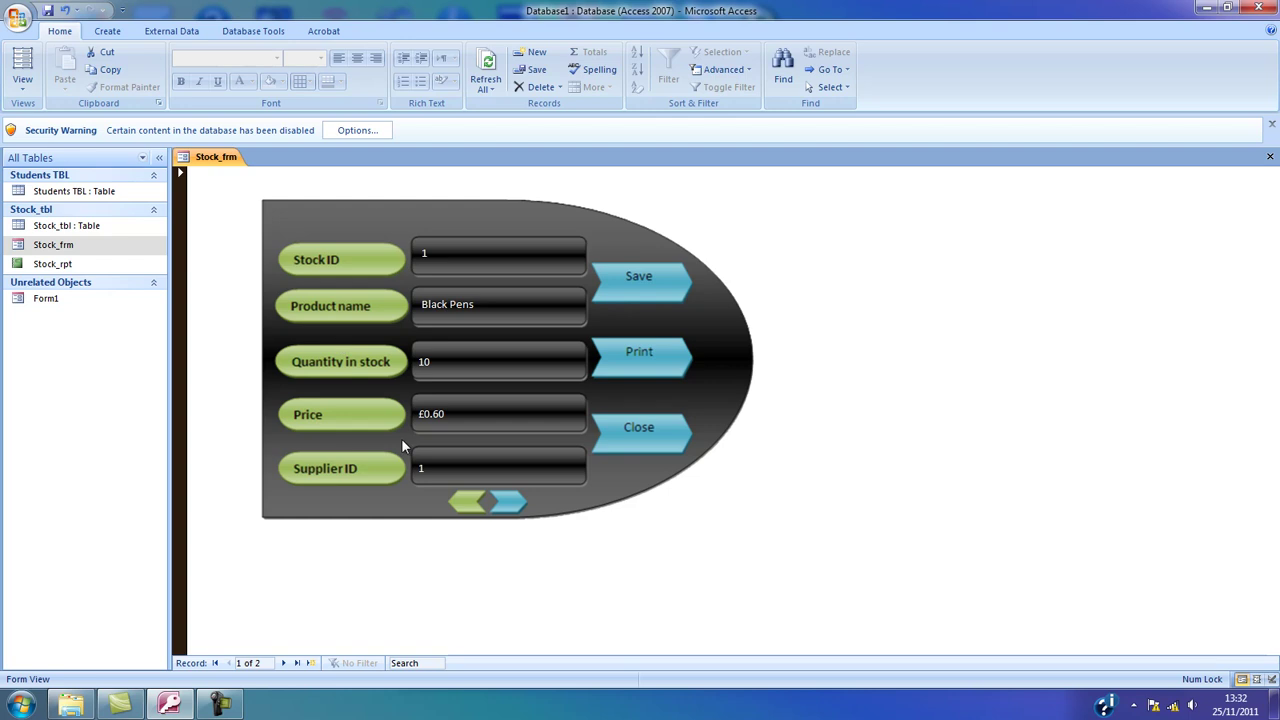
{"action": "left_click", "coordinate": [639, 434]}
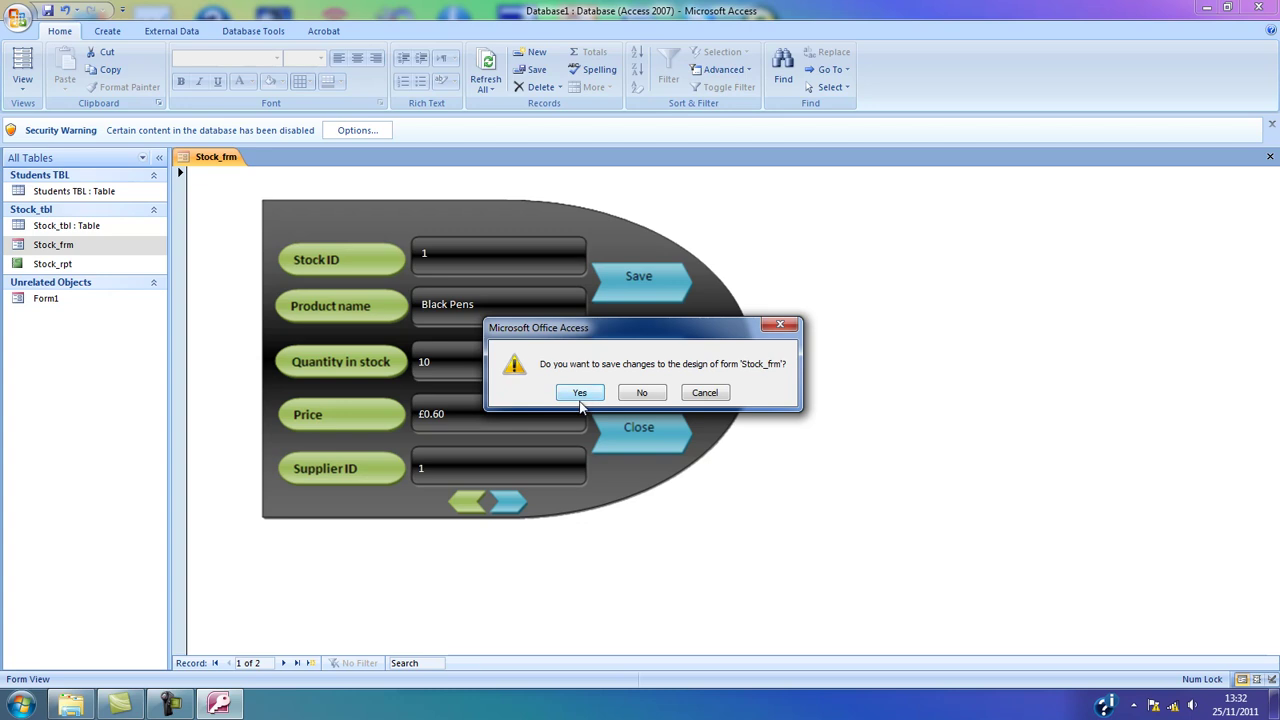
{"action": "left_click", "coordinate": [579, 393]}
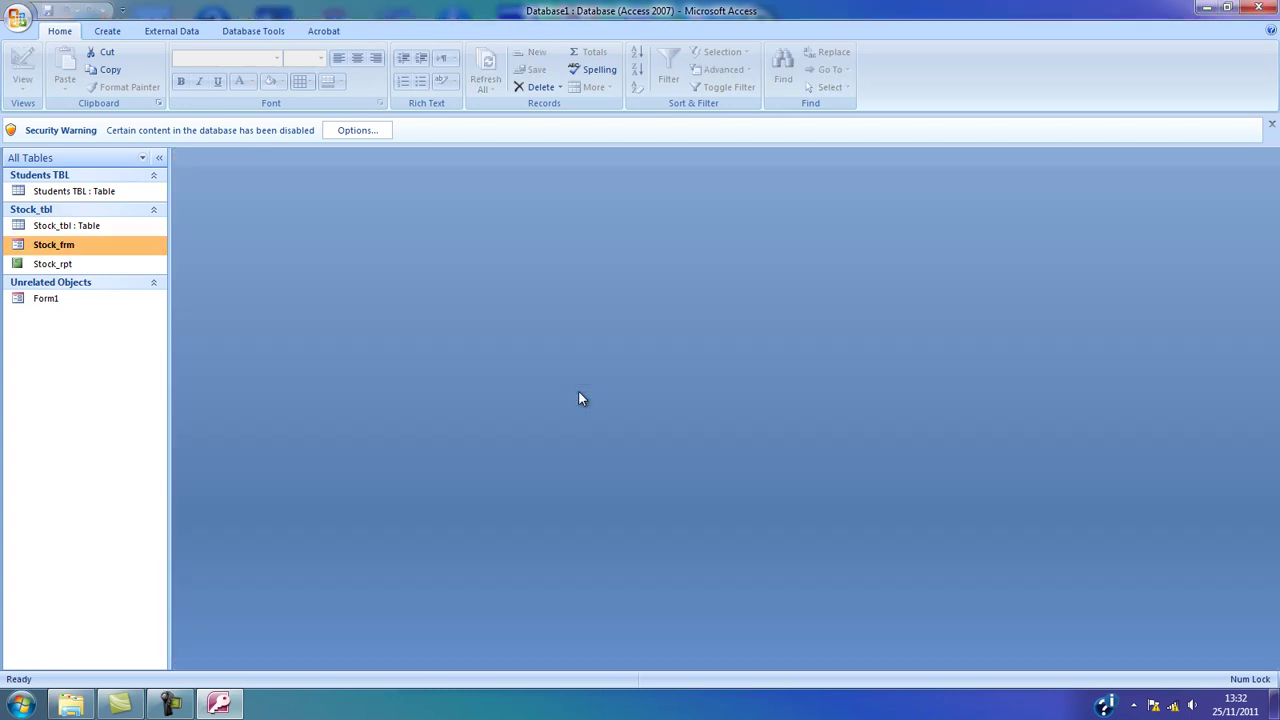
Step: Reopen Stock_frm, change Black Pens' price to £0.70 and save the record
{"action": "double_click", "coordinate": [62, 247]}
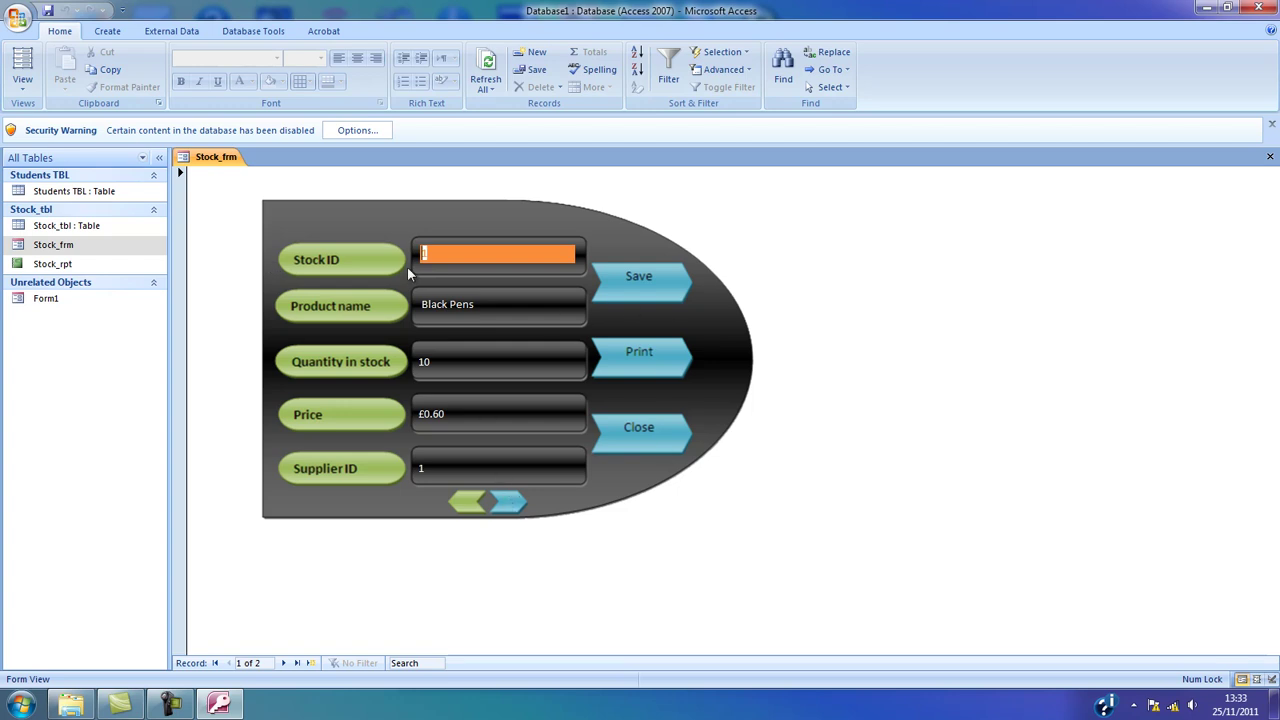
{"action": "left_click", "coordinate": [1269, 157]}
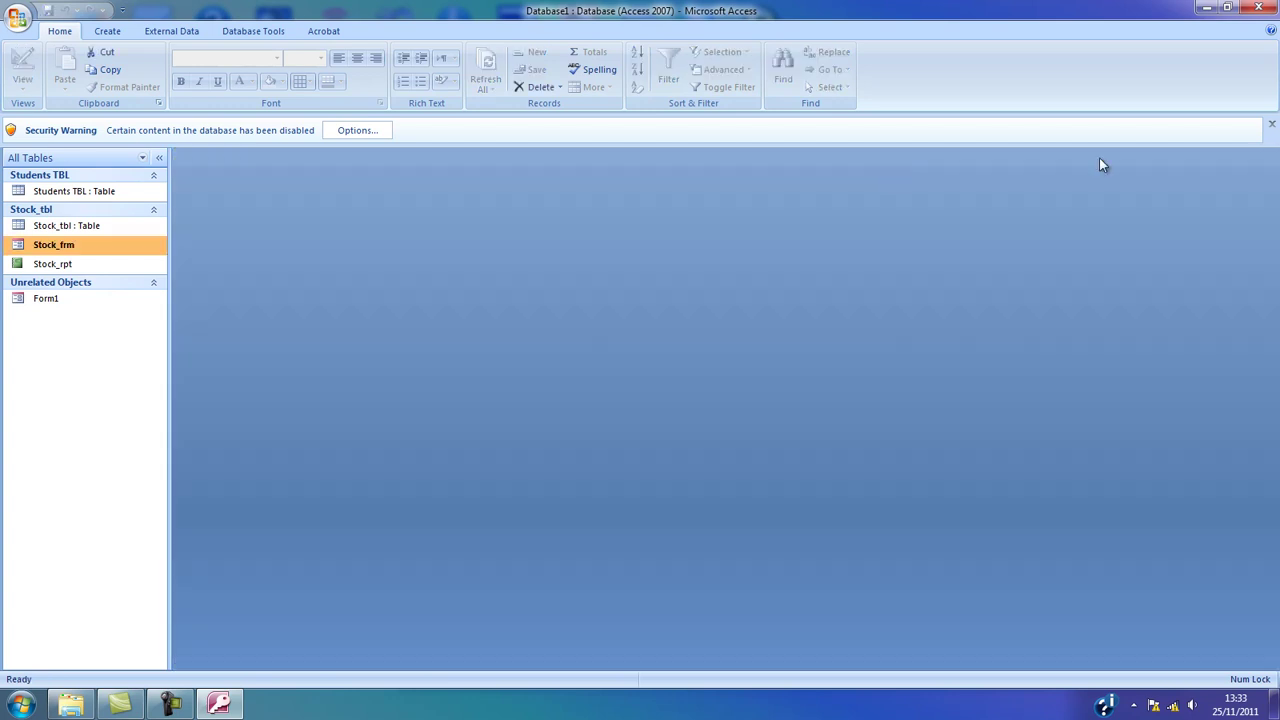
{"action": "double_click", "coordinate": [89, 245]}
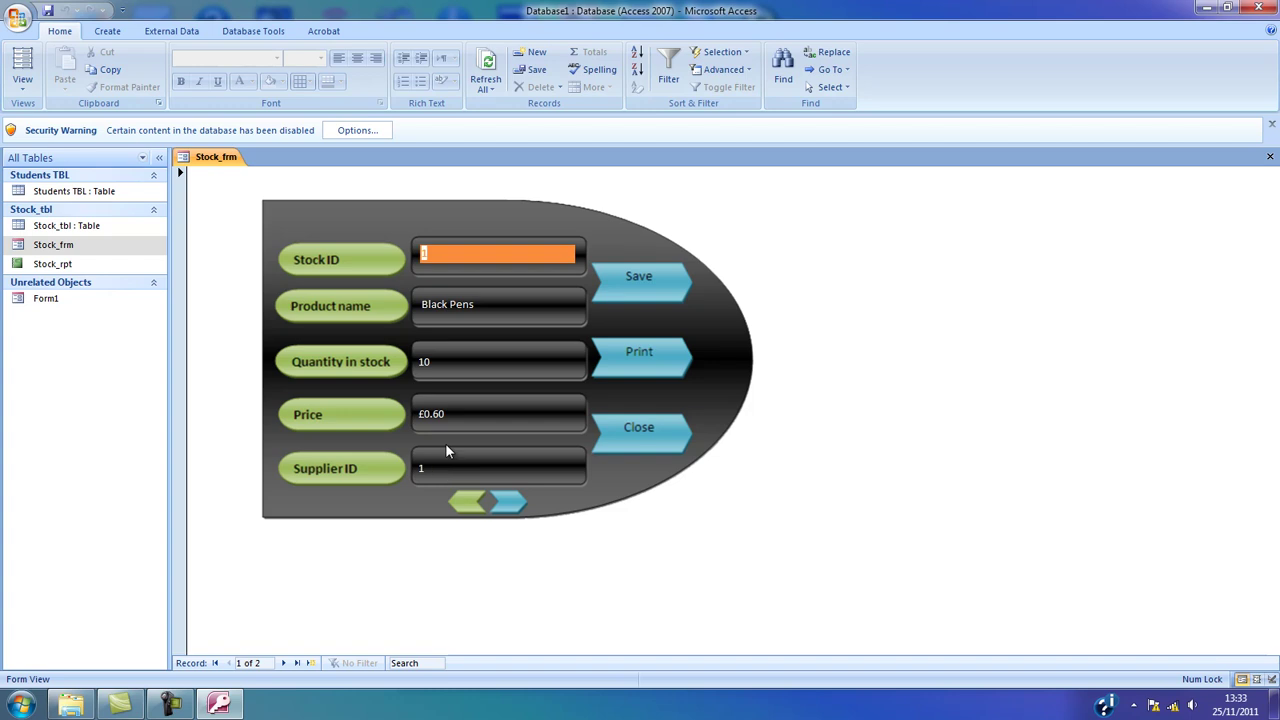
{"action": "left_click", "coordinate": [457, 410]}
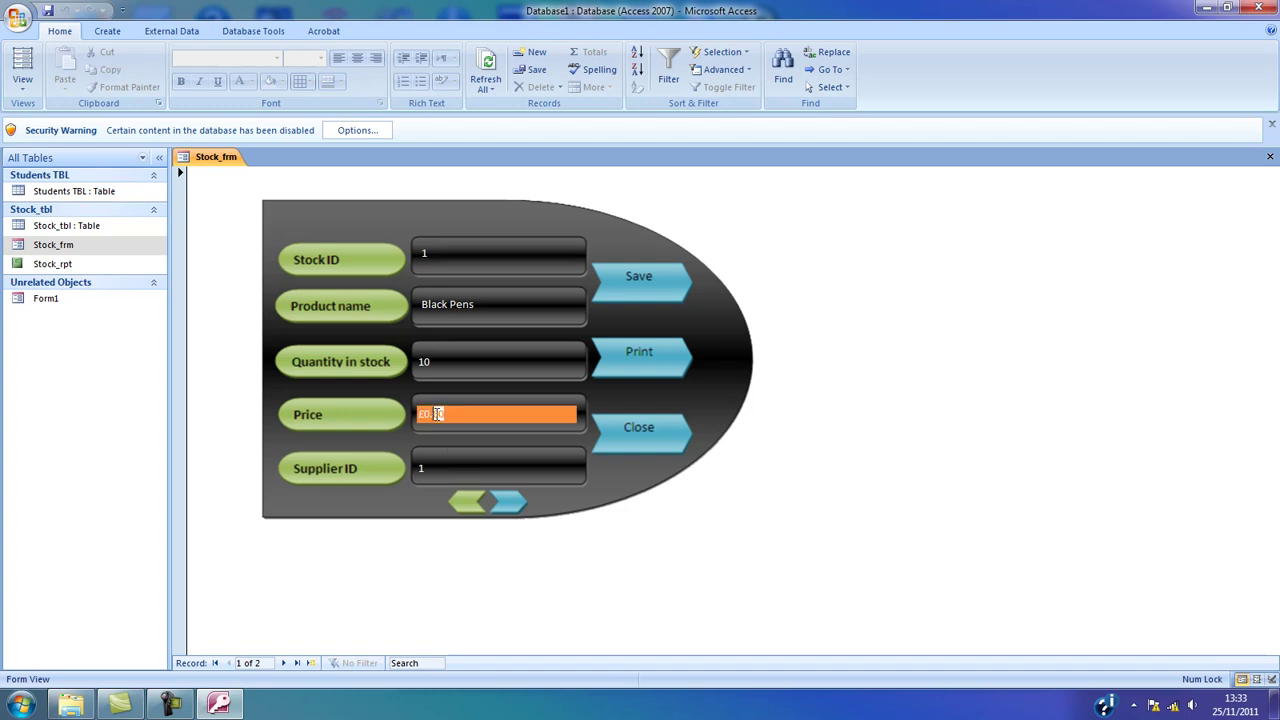
{"action": "type", "text": "70"}
{"action": "left_click", "coordinate": [647, 285]}
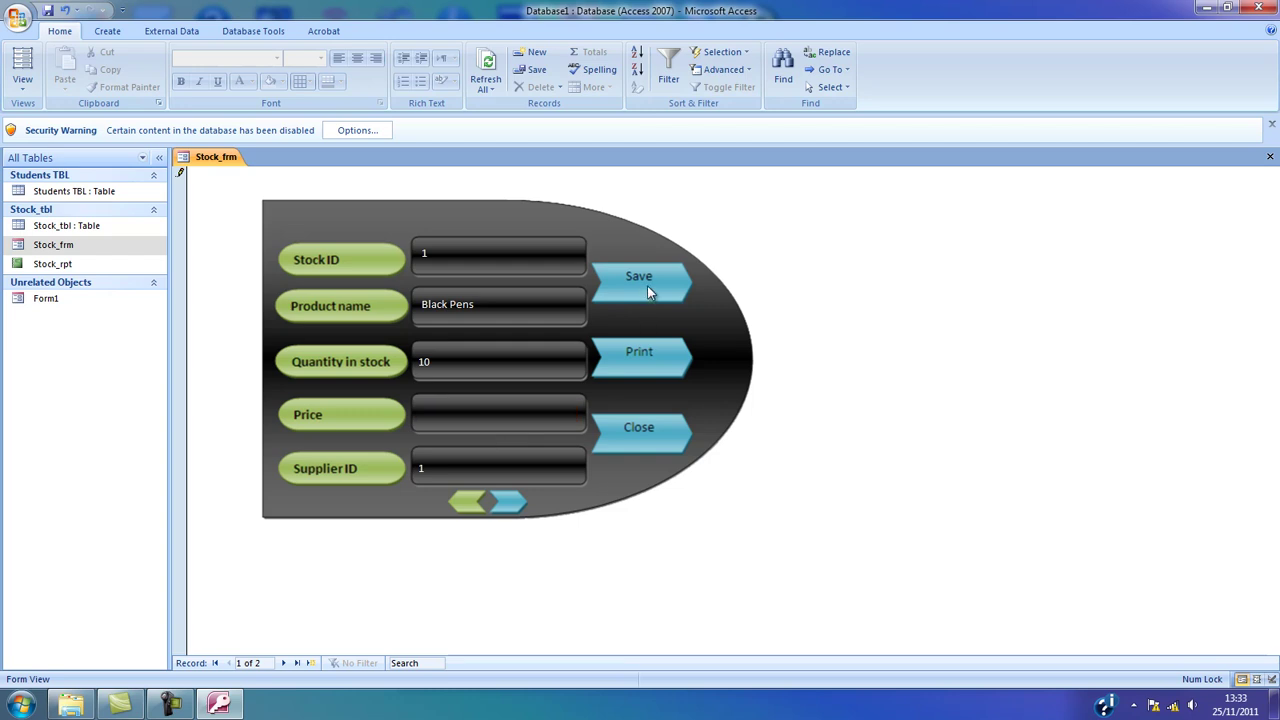
Step: Check Red Pen and Black Pens' saved £0.70 price, then close the form with its Close button
{"action": "left_click", "coordinate": [509, 503]}
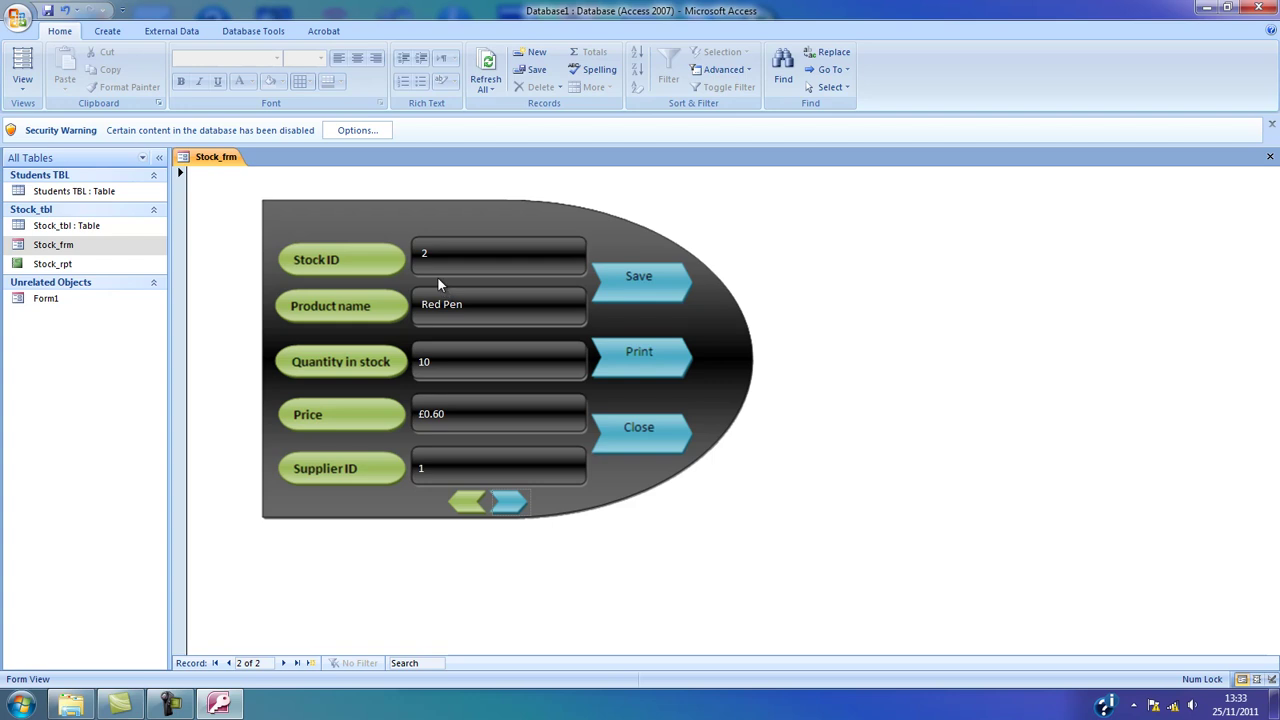
{"action": "left_click", "coordinate": [424, 305]}
{"action": "key", "text": "Tab"}
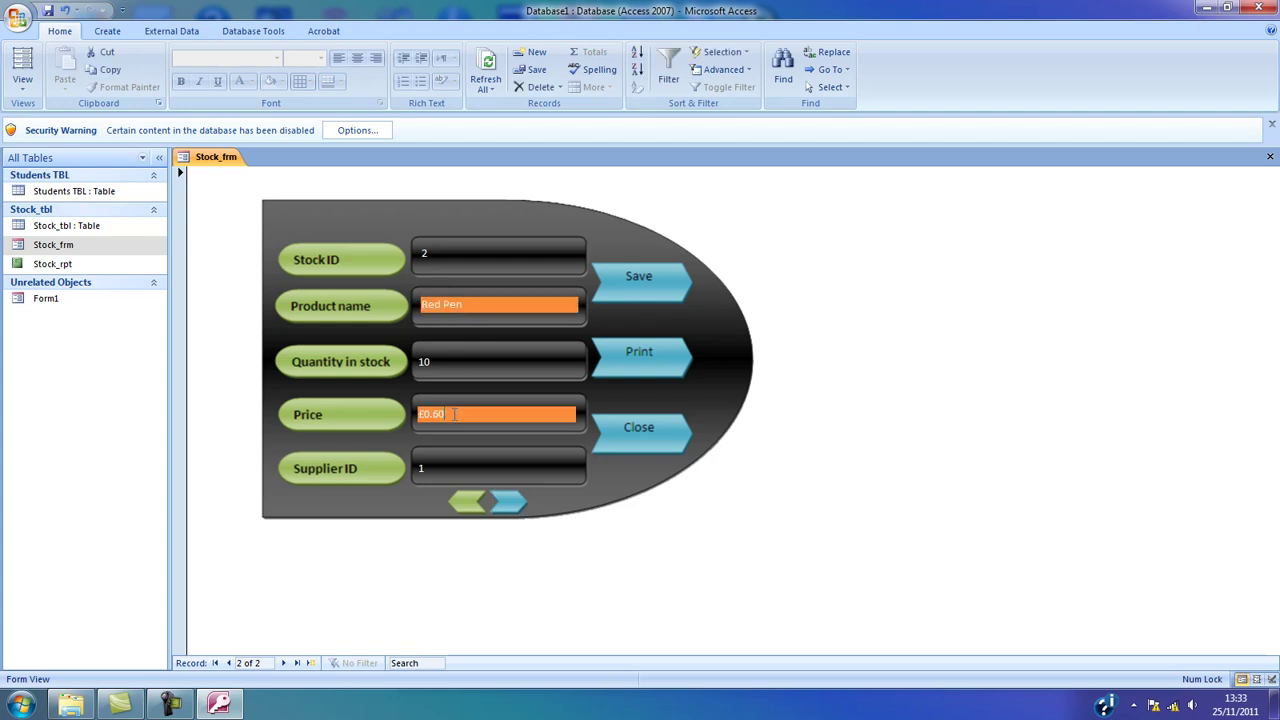
{"action": "left_click", "coordinate": [468, 503]}
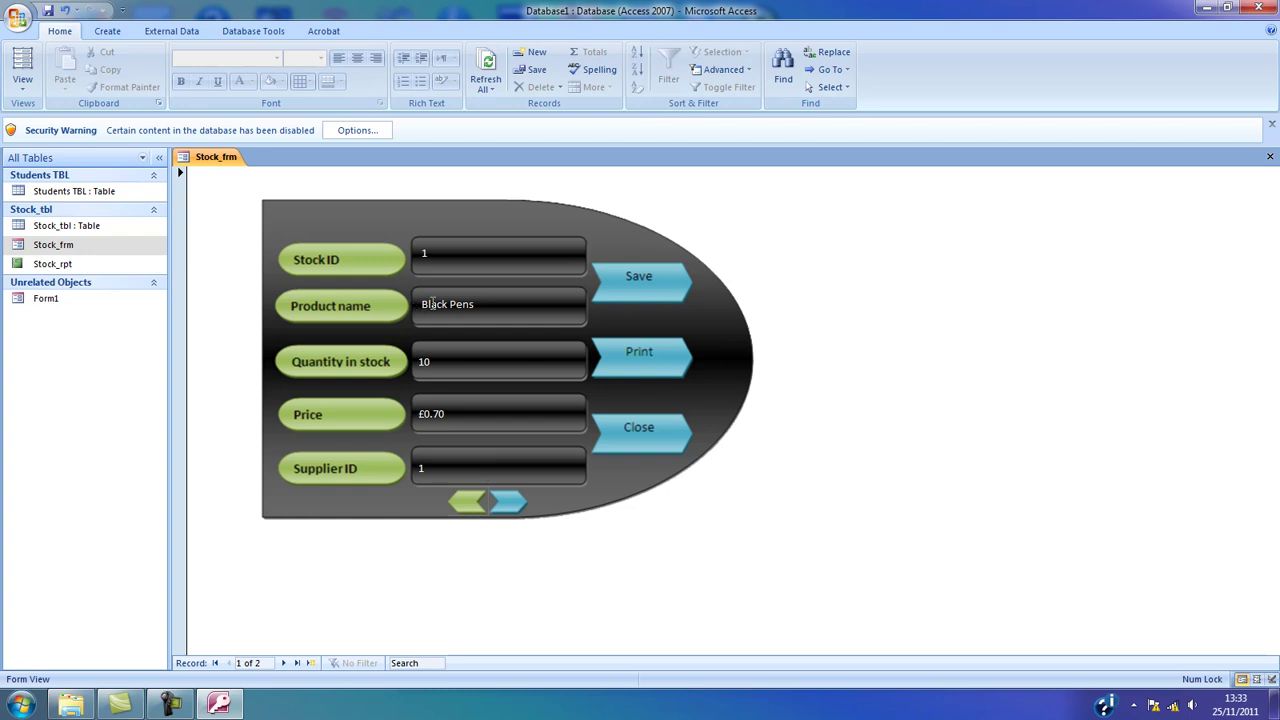
{"action": "left_click", "coordinate": [432, 304]}
{"action": "left_click", "coordinate": [437, 414]}
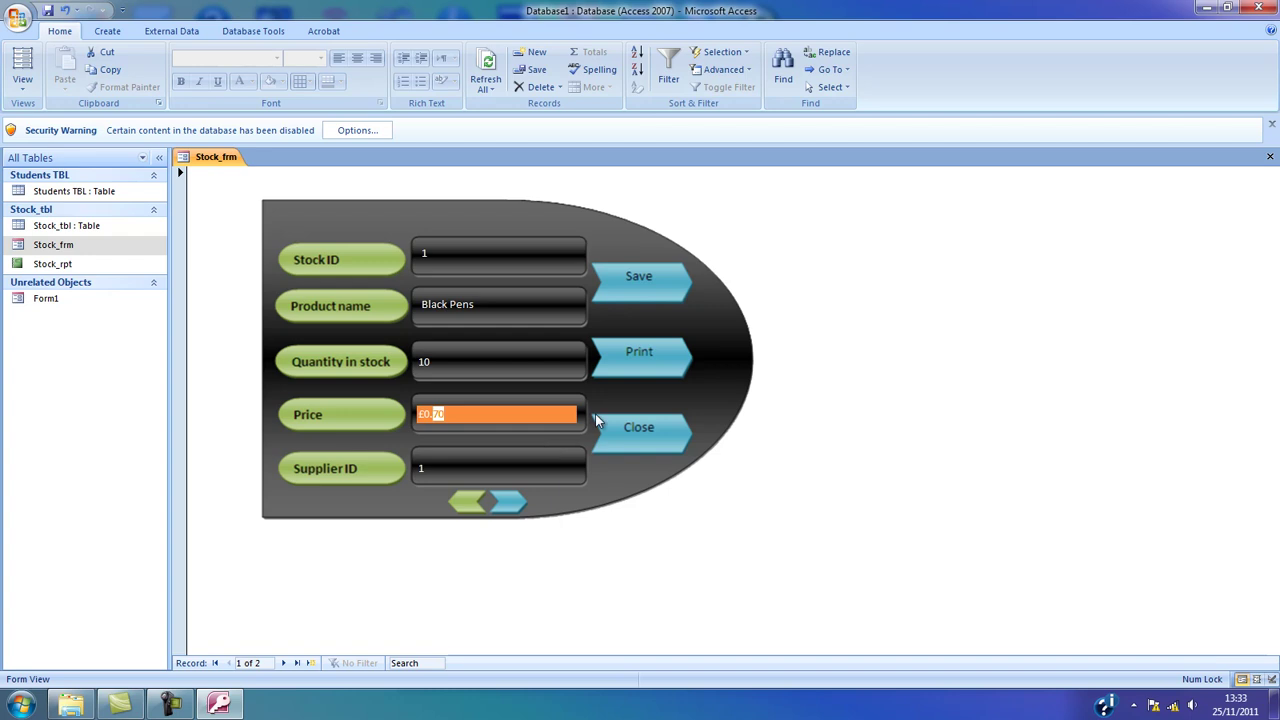
{"action": "left_click", "coordinate": [644, 430]}
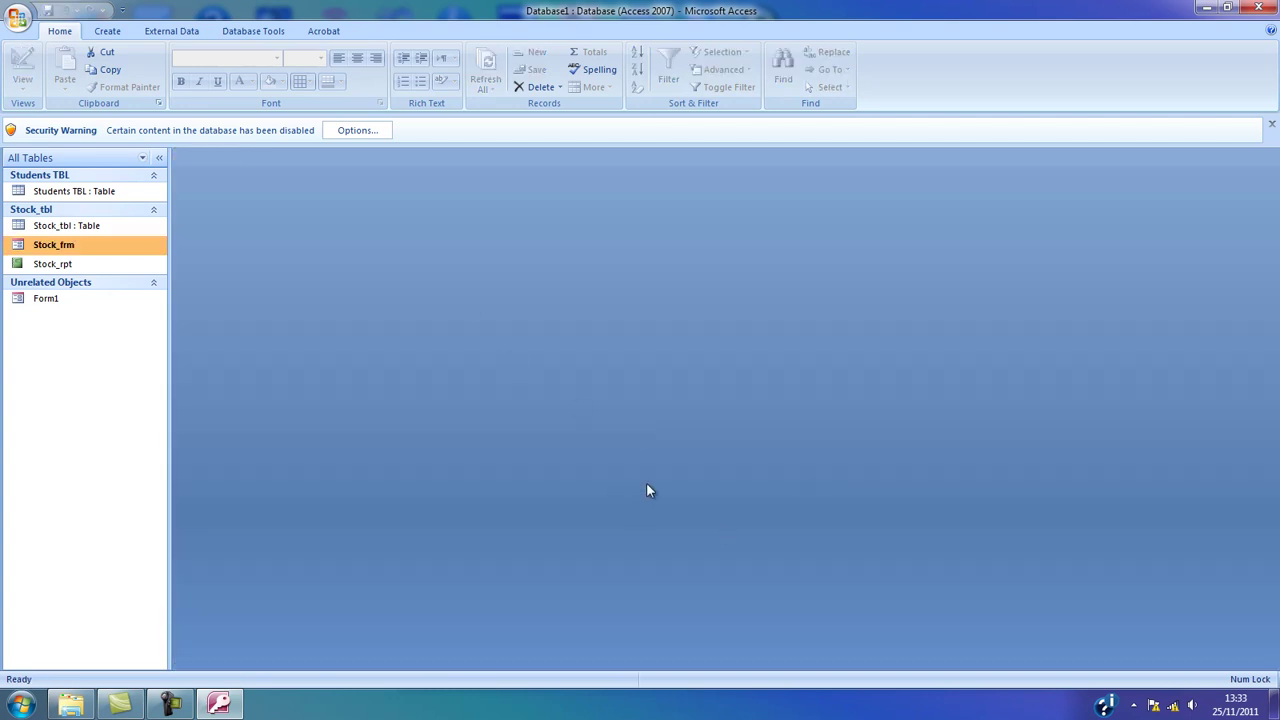